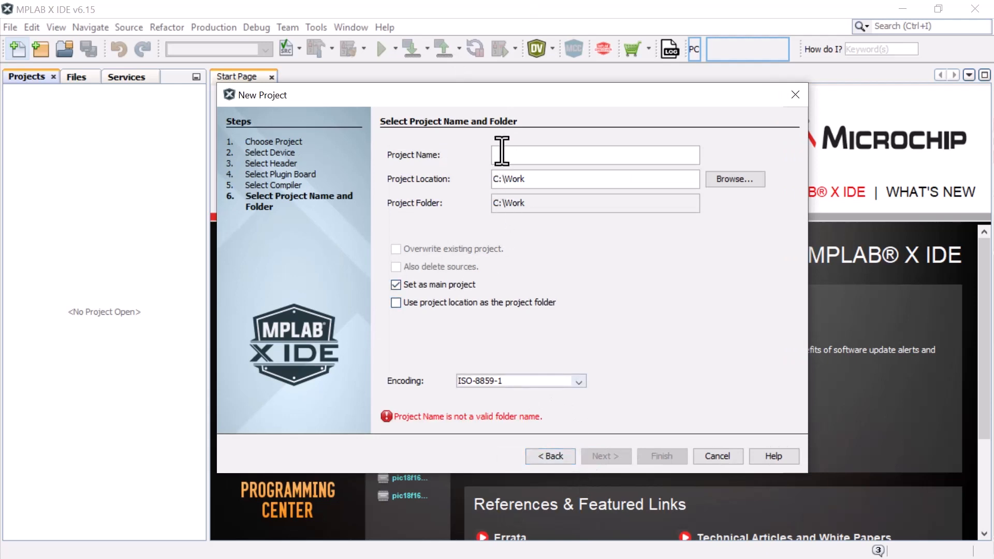
# Name the project i3c-melody-demo and finish creating it in C:\Work
pyautogui.write('i3c-me')
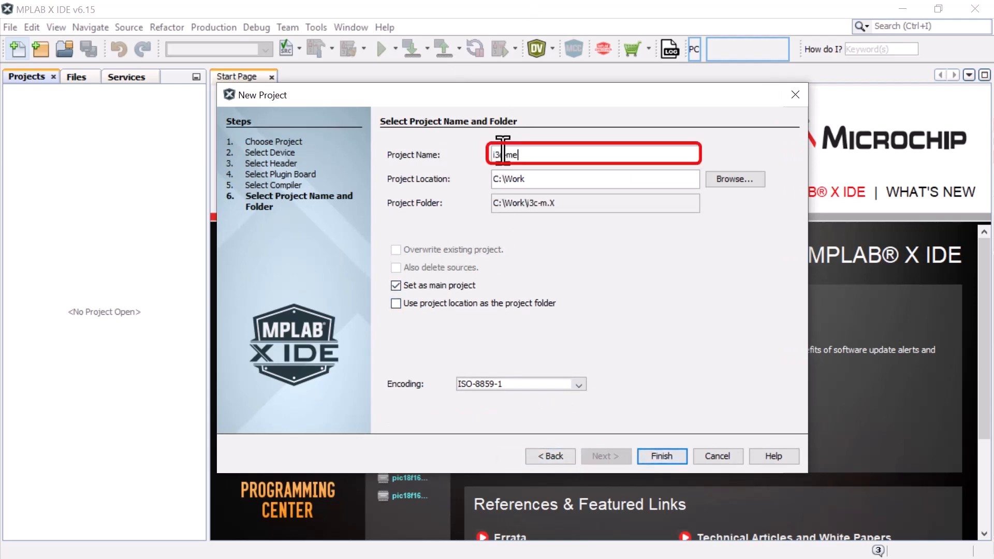
pyautogui.write('lody-demo')
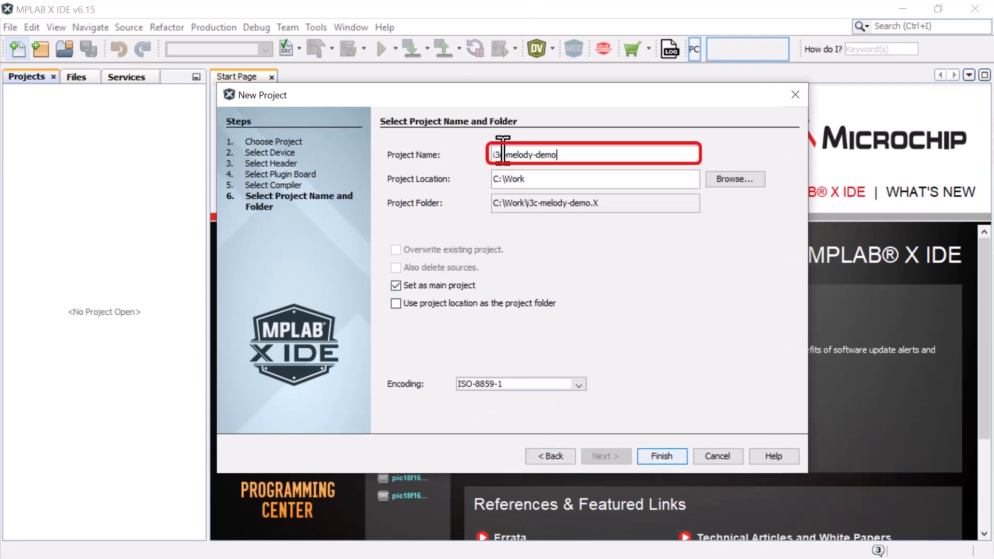
pyautogui.click(673, 458)
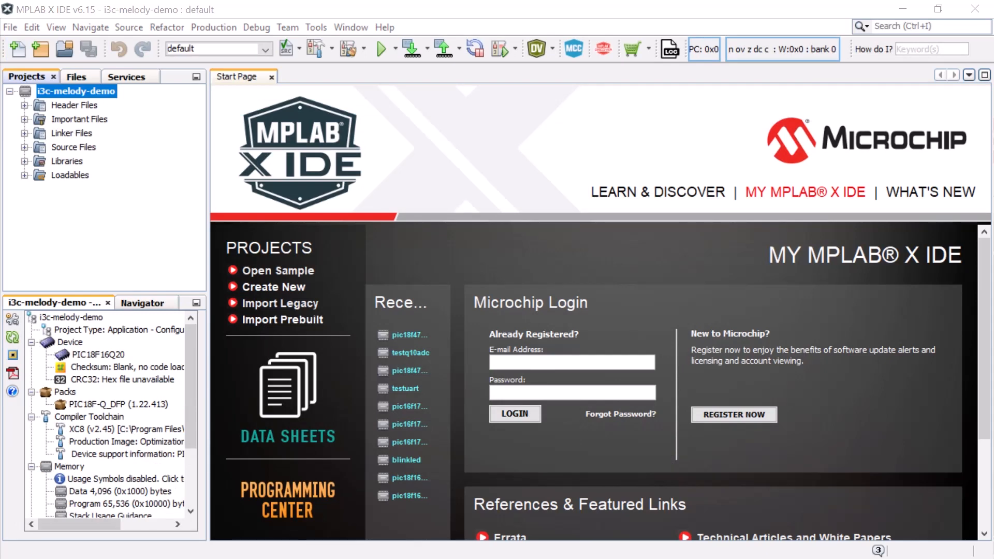
# Launch MPLAB Code Configurator, choose MCC Melody as the content type and finish the content wizard
pyautogui.click(573, 50)
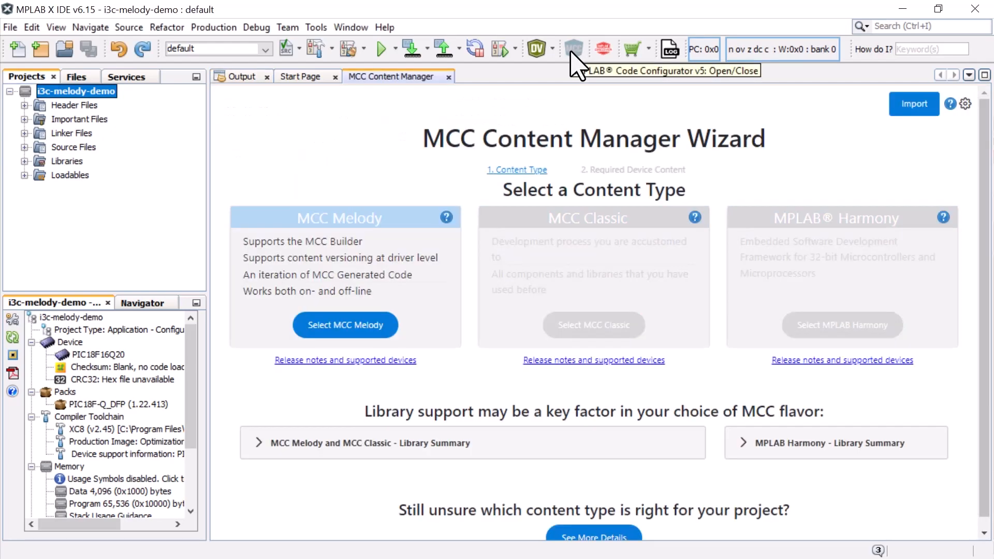
pyautogui.click(383, 327)
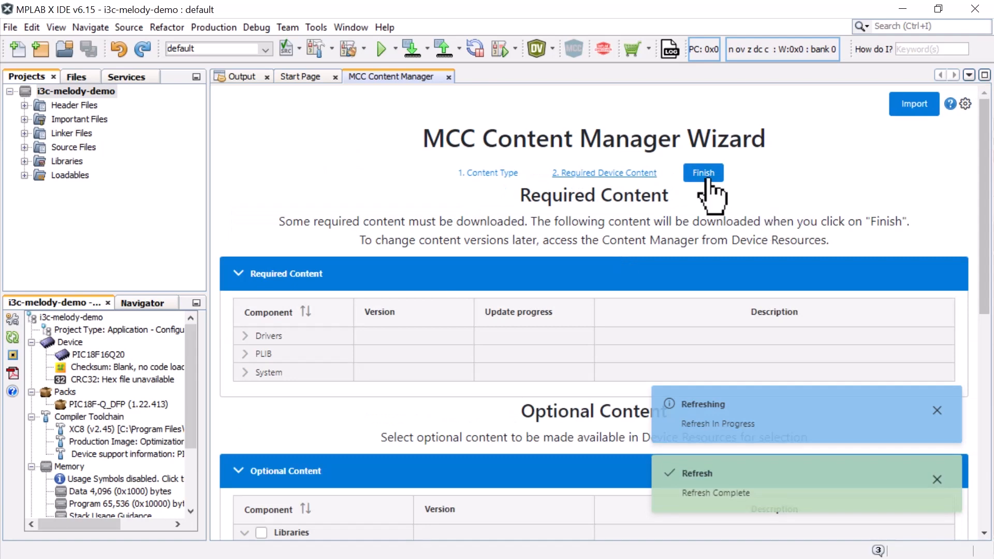
pyautogui.click(710, 175)
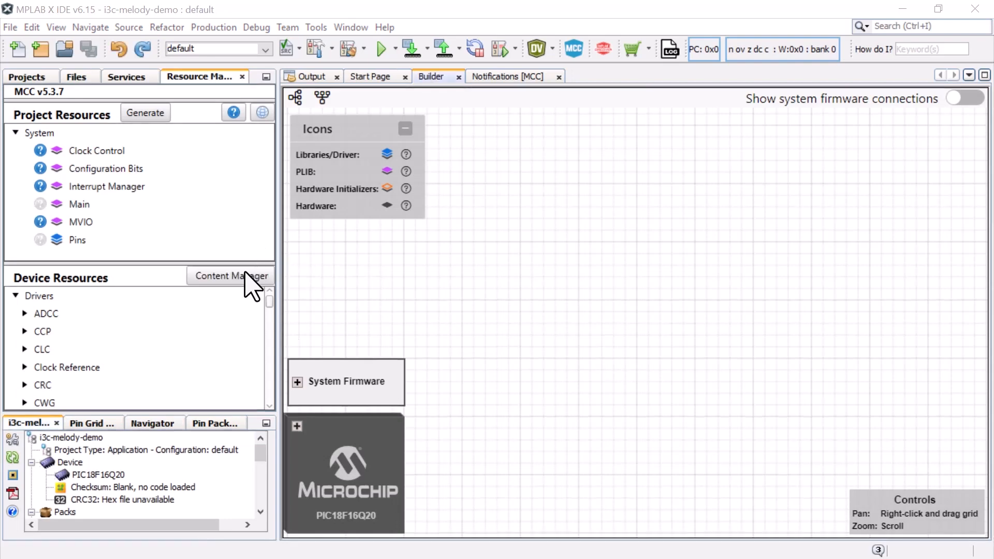
# Review the driver versions in the Content Manager, including the versions available for DMA, and close it
pyautogui.click(205, 274)
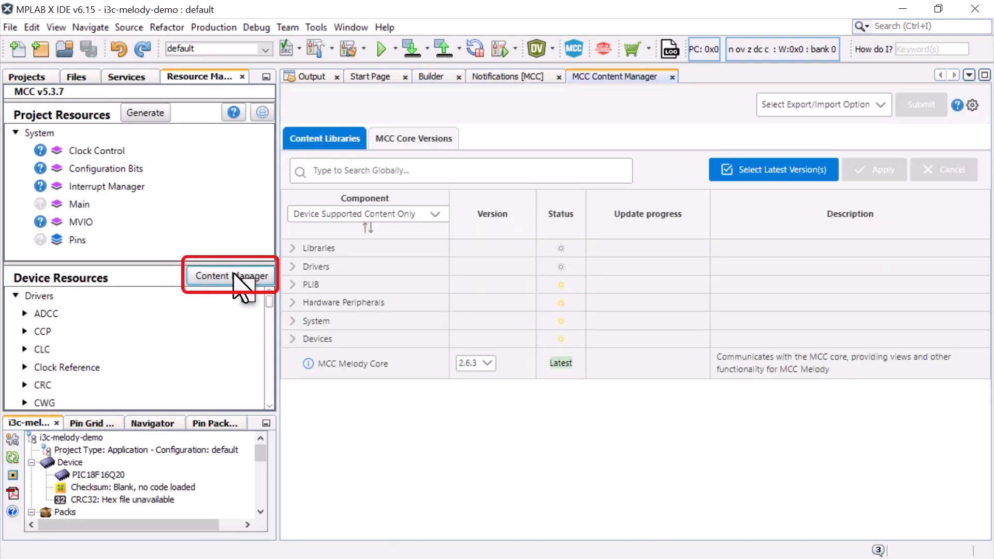
pyautogui.click(293, 266)
pyautogui.scroll(-10, 428, 289)
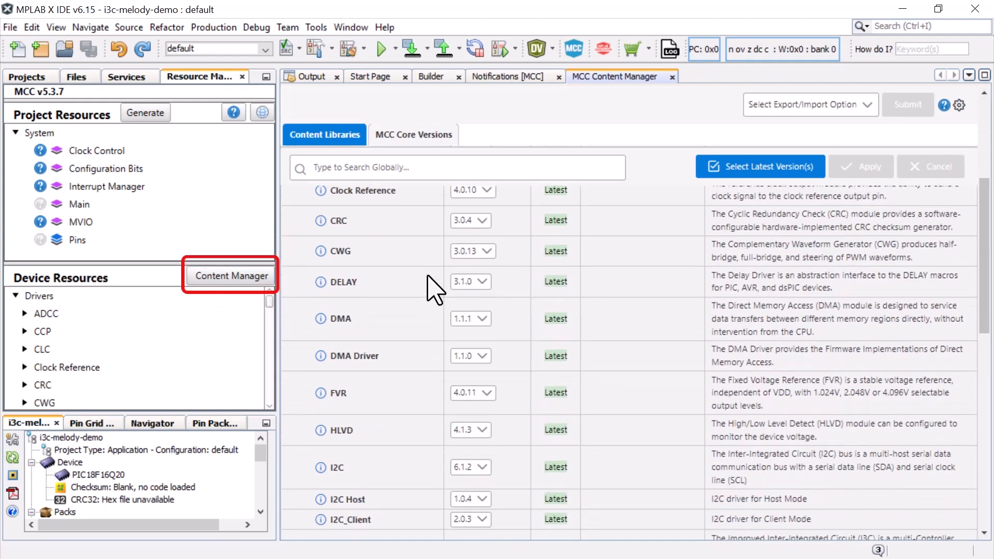
pyautogui.scroll(2, 441, 293)
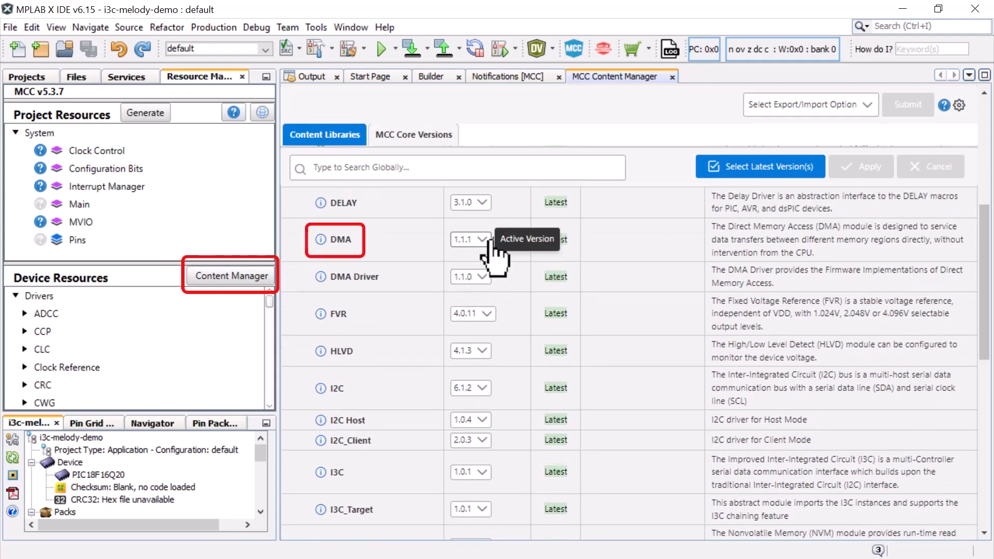
pyautogui.click(468, 240)
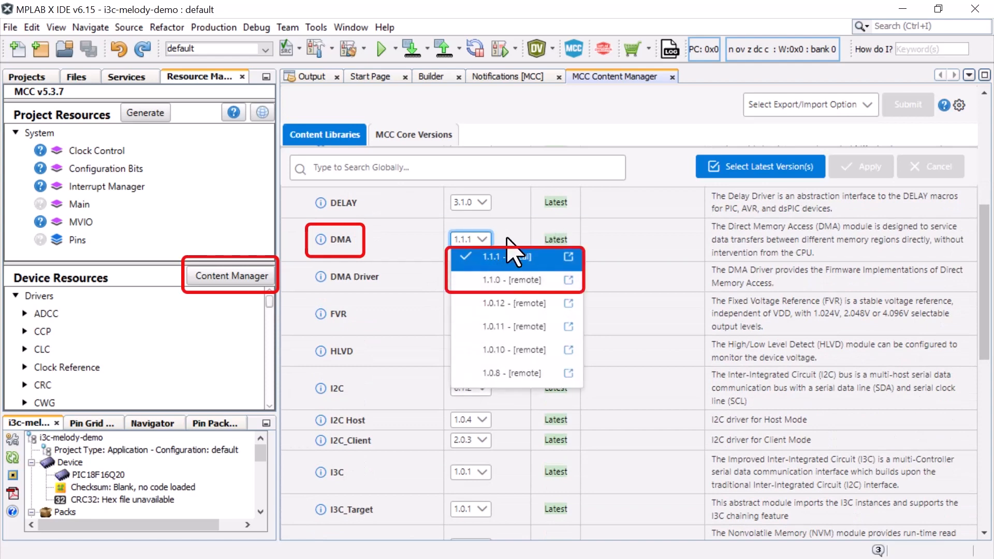
pyautogui.click(508, 246)
pyautogui.scroll(-2, 509, 238)
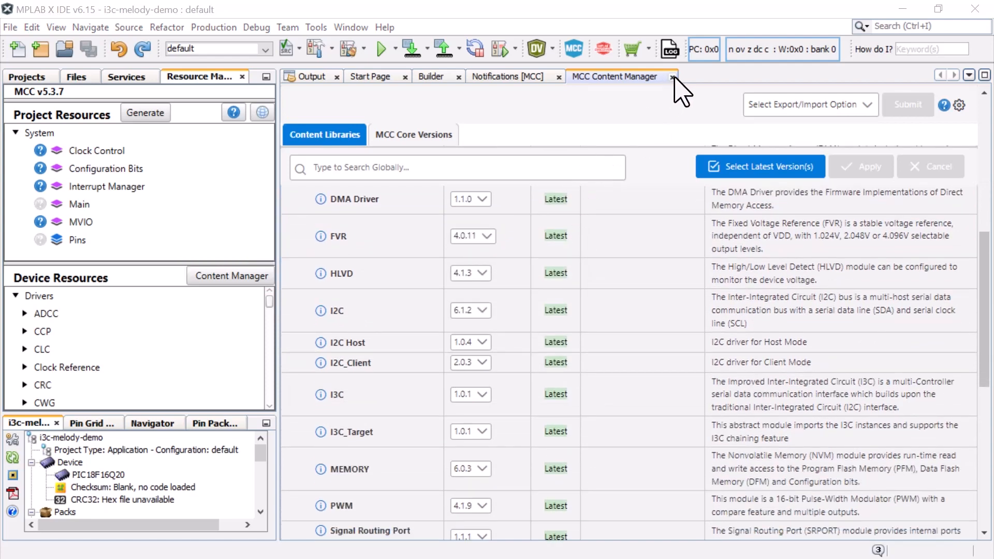
pyautogui.click(672, 76)
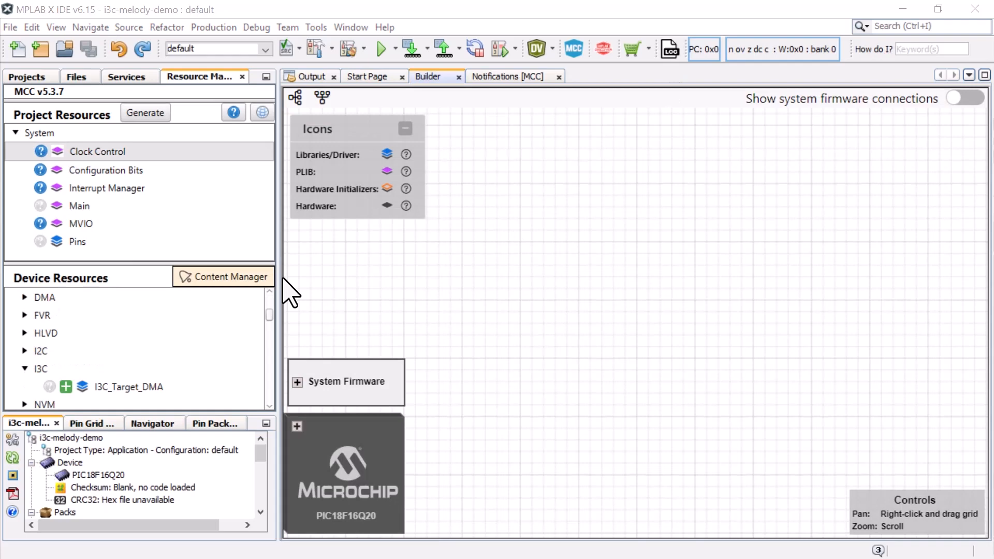
# In Clock Control, set the HF internal clock to 64_MHz and the clock divider to 1
pyautogui.click(228, 152)
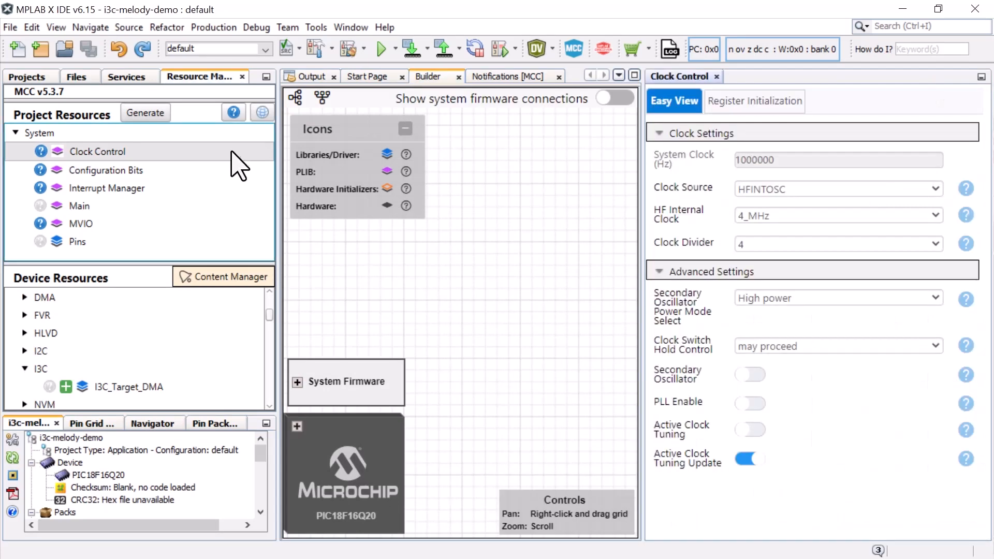
pyautogui.click(806, 228)
pyautogui.click(799, 328)
pyautogui.click(800, 244)
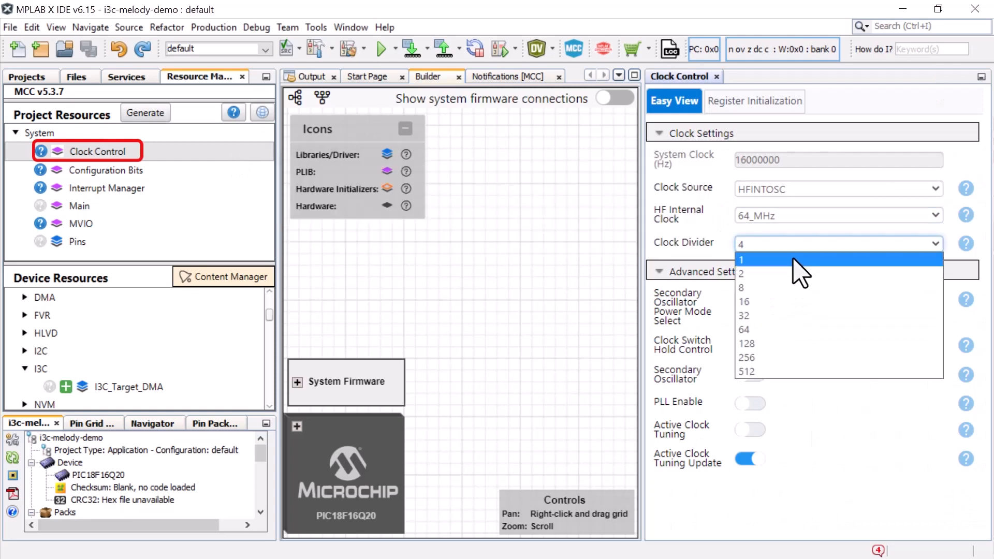
pyautogui.click(792, 259)
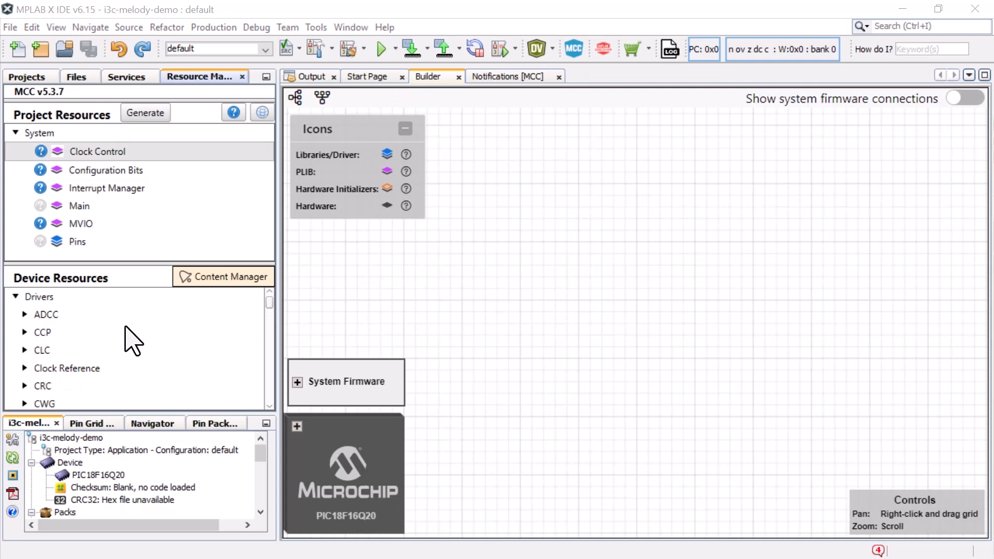
# Add the I3C_Target_DMA driver from the I3C device resources to the project
pyautogui.scroll(-5, 133, 340)
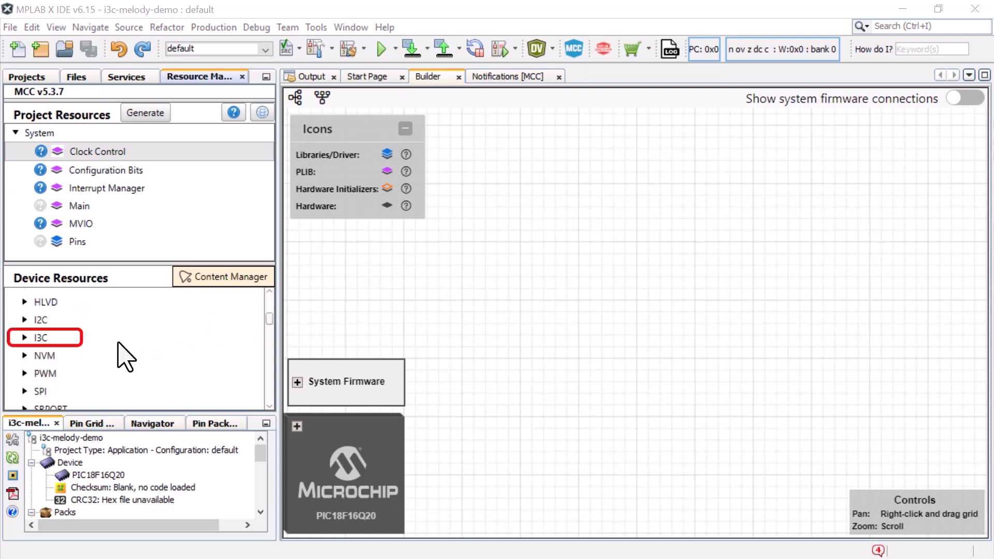
pyautogui.click(24, 337)
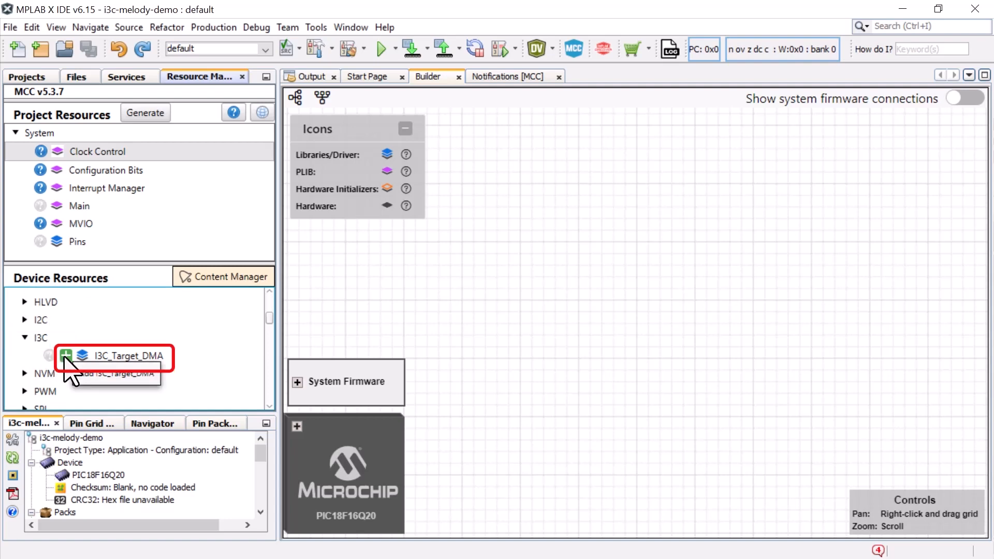
pyautogui.click(66, 355)
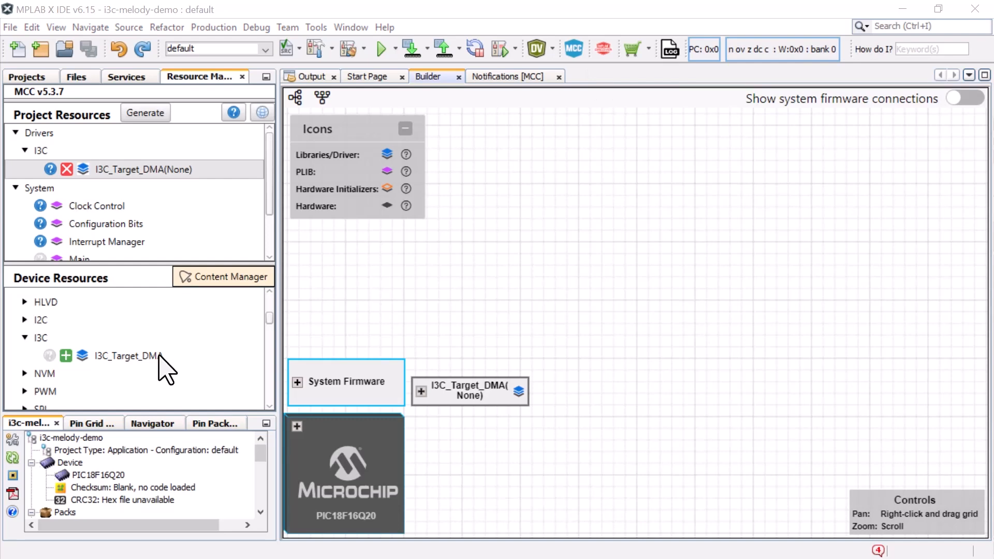
# Open the I3C_Target_DMA driver's online documentation and read through the introduction and getting-started sections
pyautogui.click(50, 169)
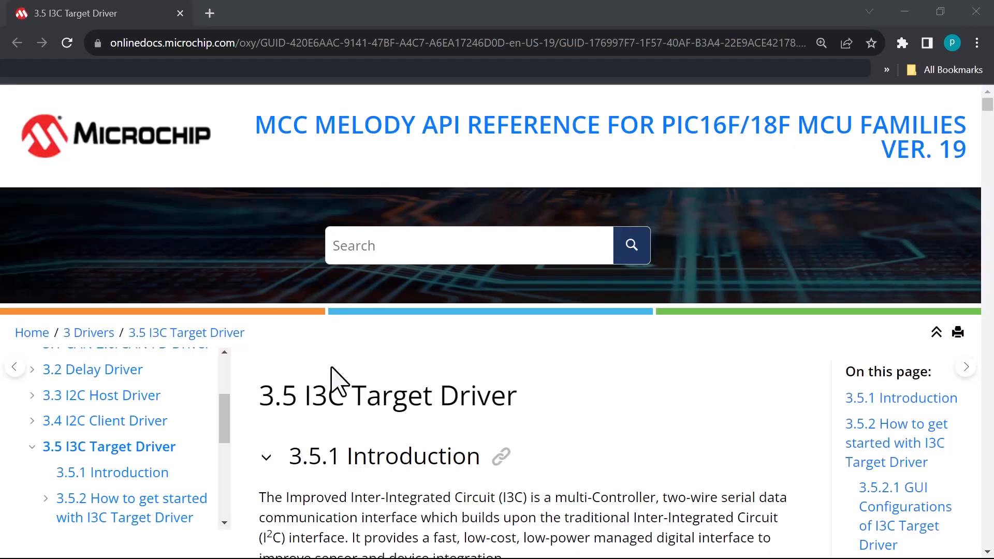
pyautogui.scroll(-6, 335, 383)
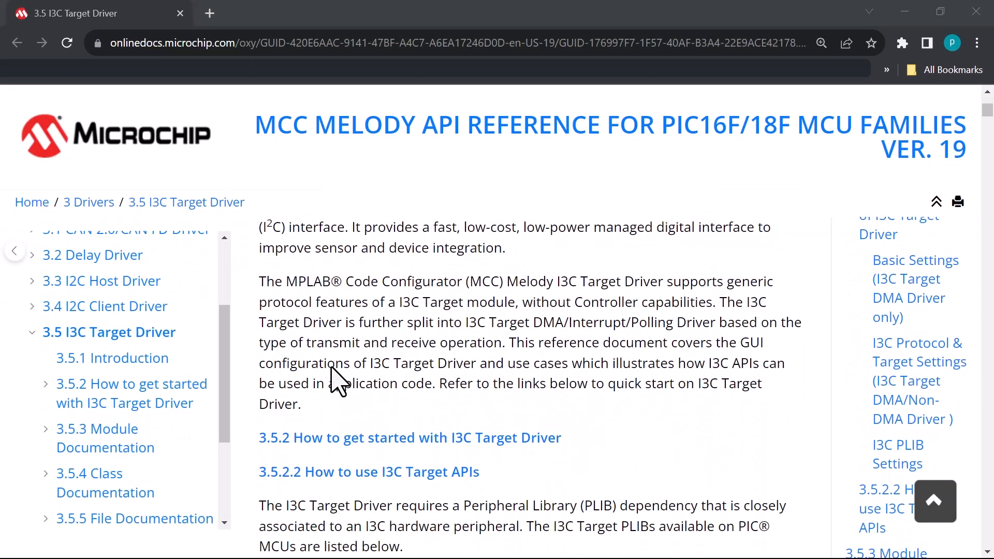
pyautogui.scroll(-3, 332, 368)
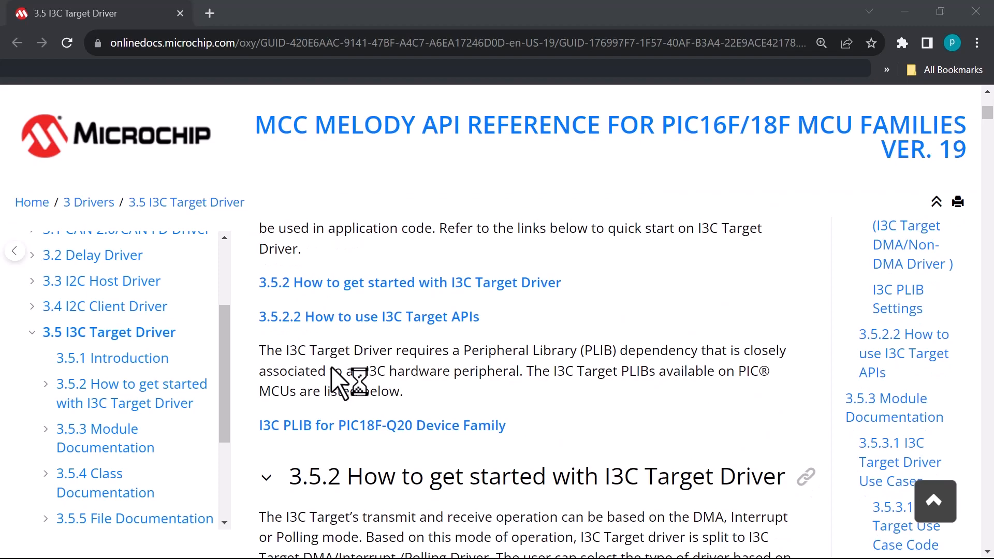
pyautogui.scroll(-2, 331, 367)
pyautogui.scroll(-2, 339, 384)
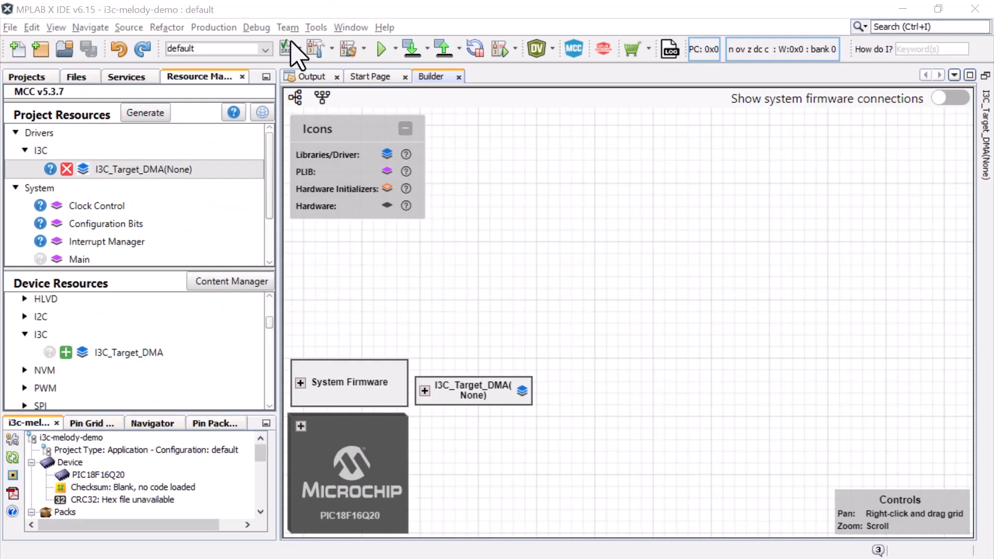
# Dock the I3C_Target_DMA driver's settings beside the Builder and set its I3C PLIB selector to I3C1
pyautogui.click(156, 171)
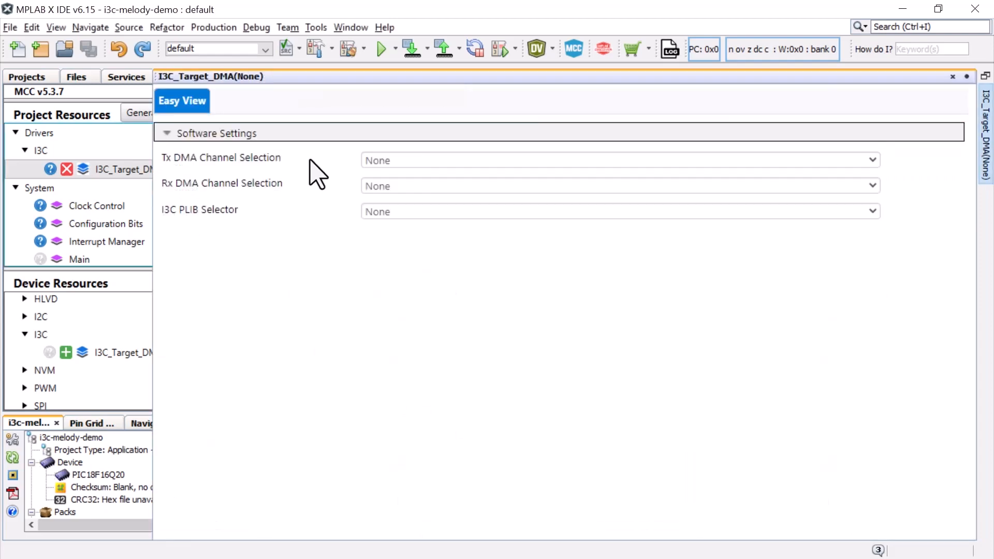
pyautogui.click(967, 78)
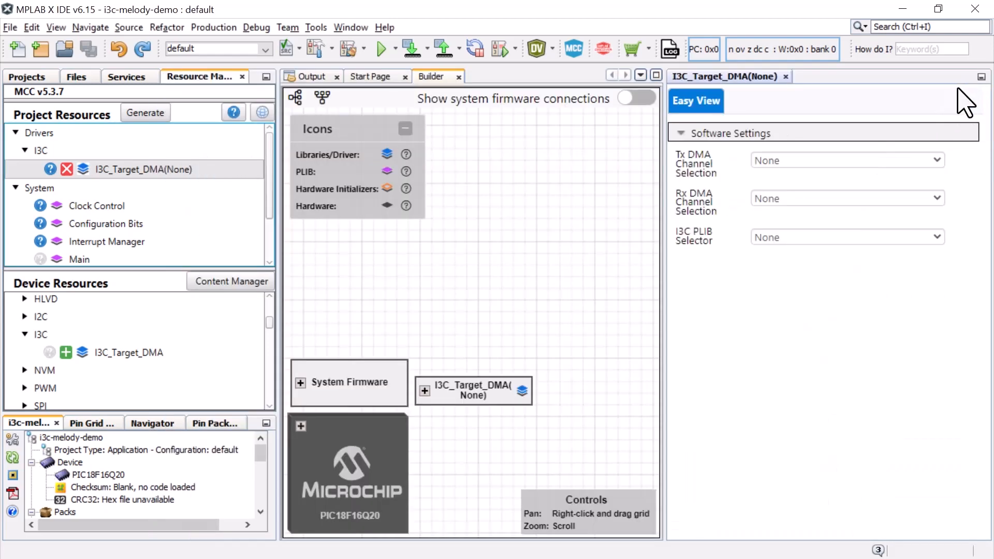
pyautogui.click(842, 237)
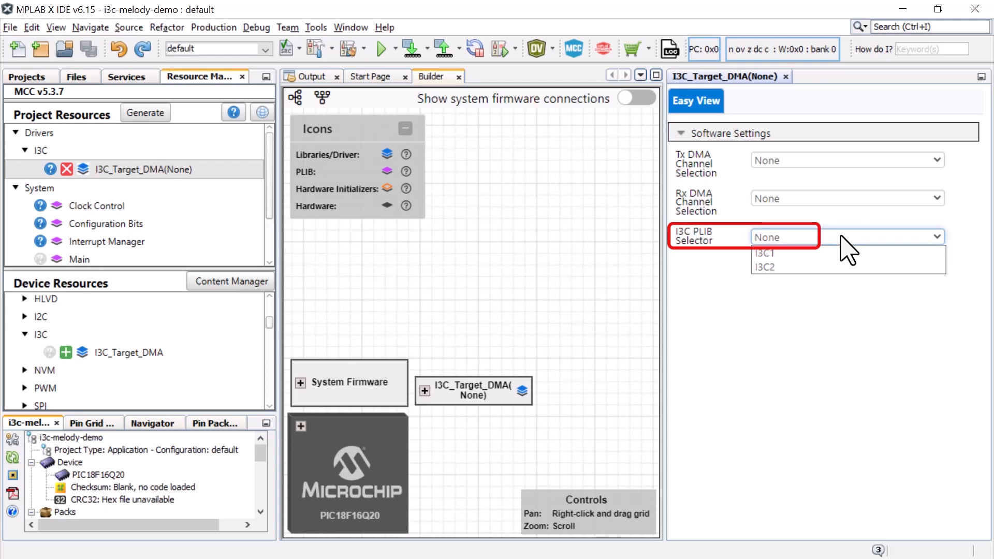
pyautogui.click(853, 253)
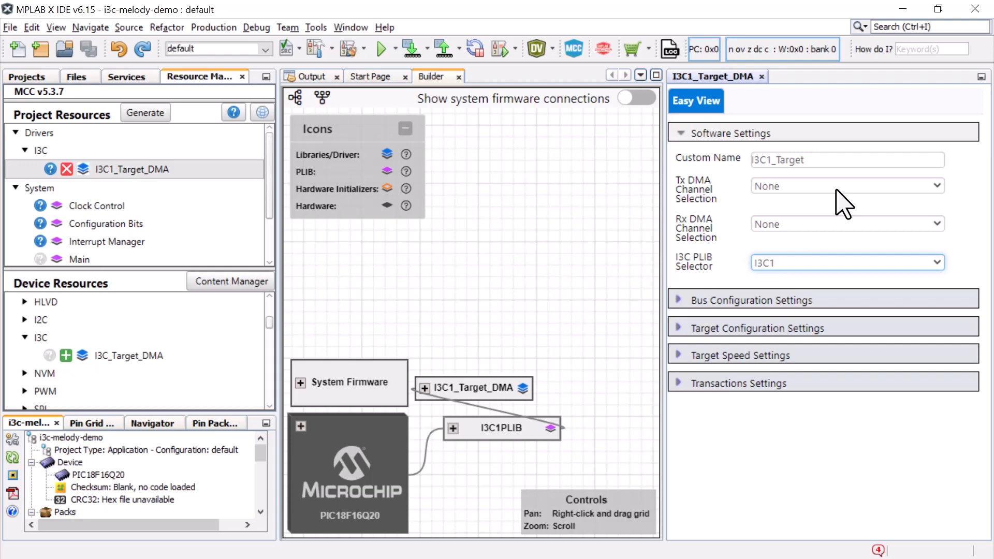
# Assign DMA1 as the driver's Tx channel and DMA2 as its Rx channel, and reset the Builder diagram to horizontal layout
pyautogui.click(843, 202)
pyautogui.click(843, 210)
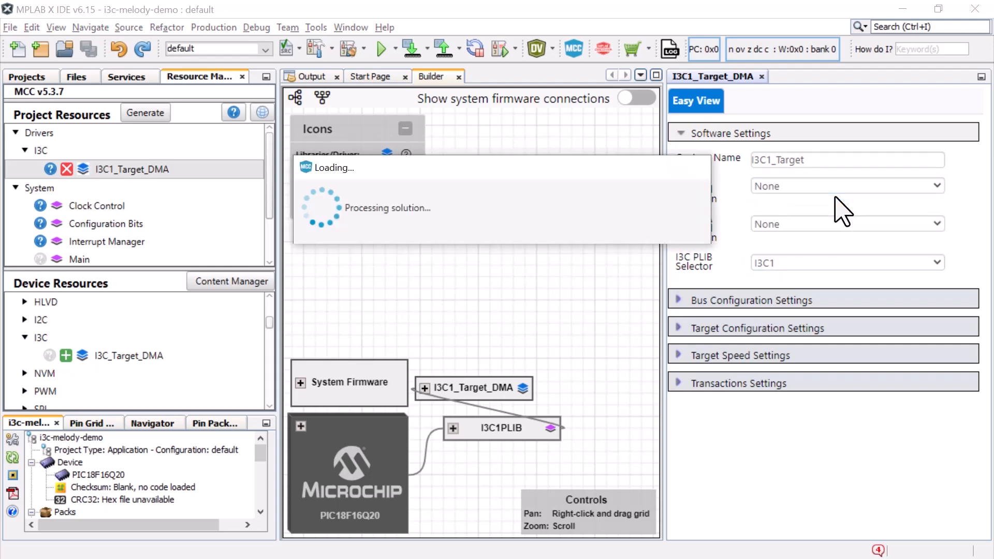
pyautogui.click(831, 224)
pyautogui.click(831, 237)
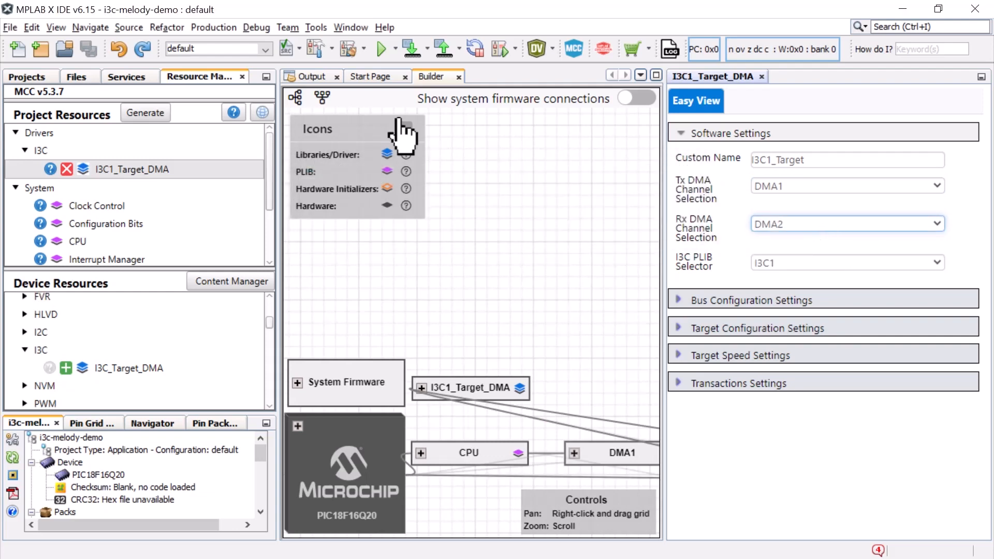
pyautogui.click(295, 98)
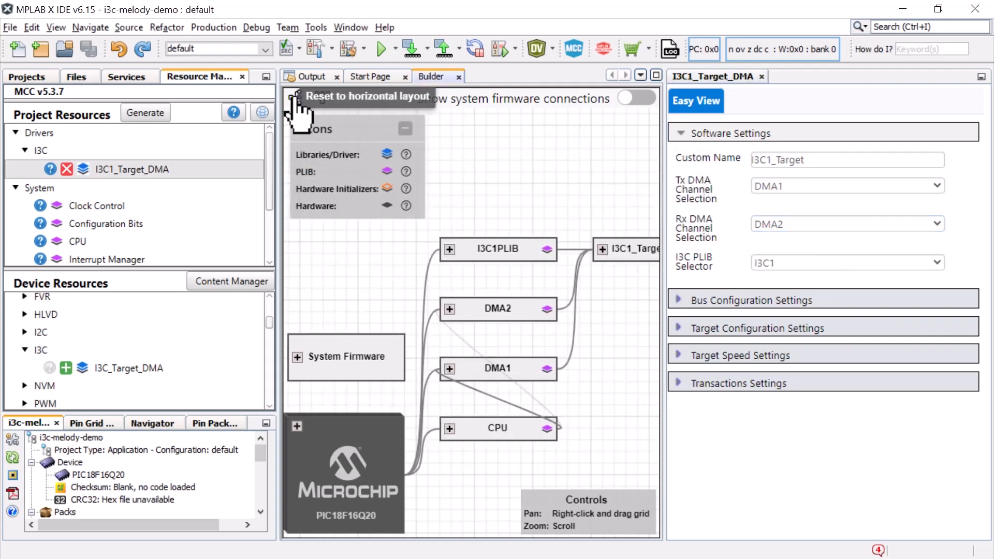
# Examine the DMA1 and DMA2 module settings, including their start triggers and source and destination settings
pyautogui.click(544, 367)
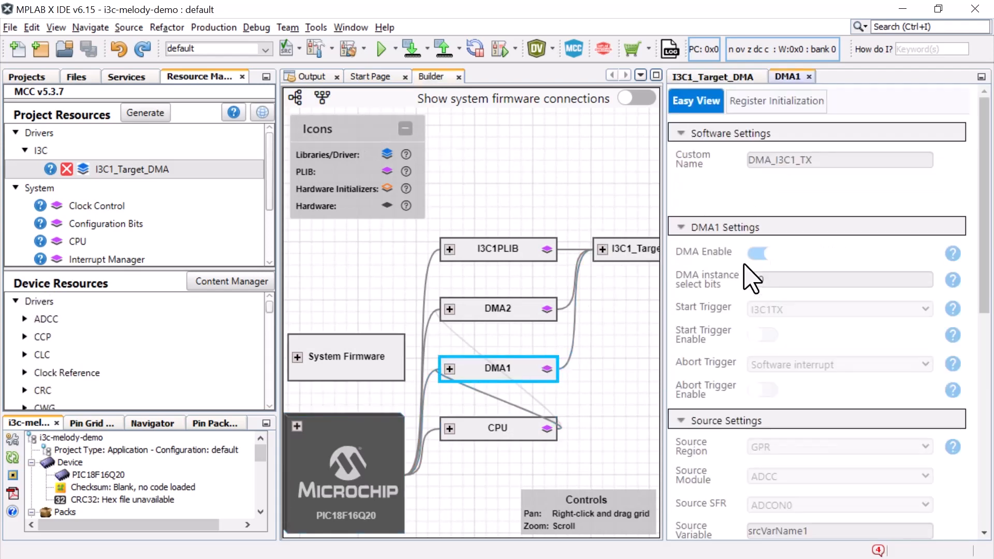
pyautogui.click(524, 319)
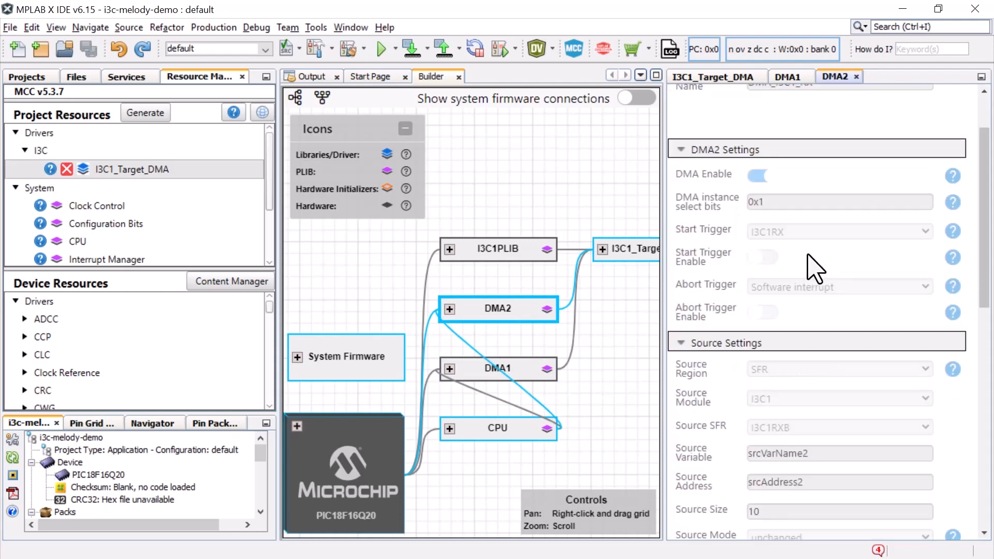
pyautogui.scroll(-5, 812, 263)
pyautogui.scroll(-2, 808, 203)
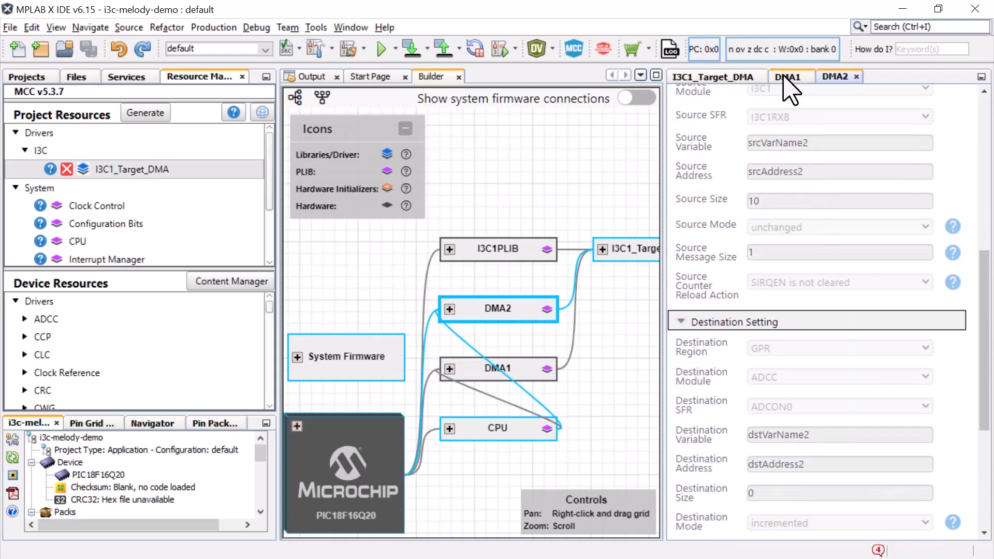
pyautogui.click(787, 83)
pyautogui.scroll(-3, 846, 285)
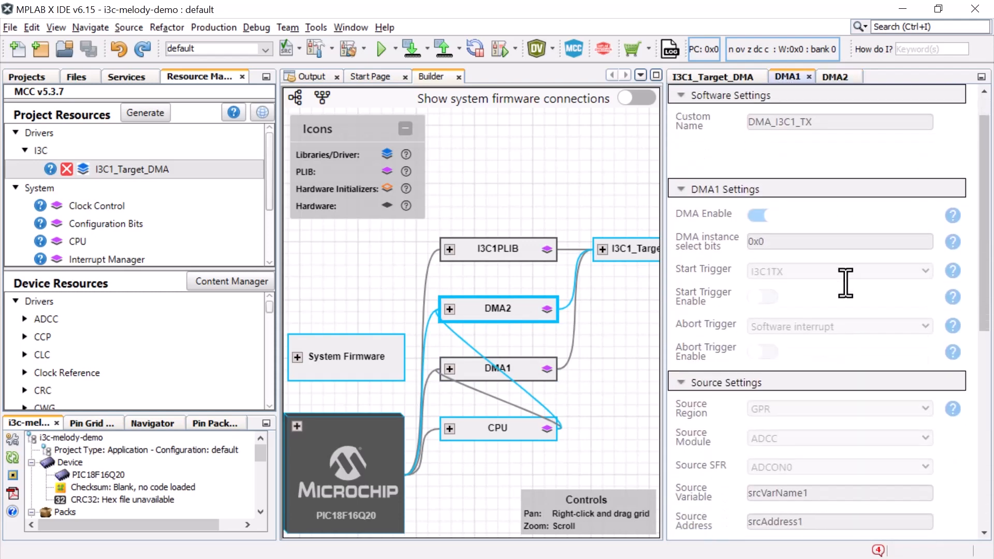
pyautogui.scroll(-6, 852, 298)
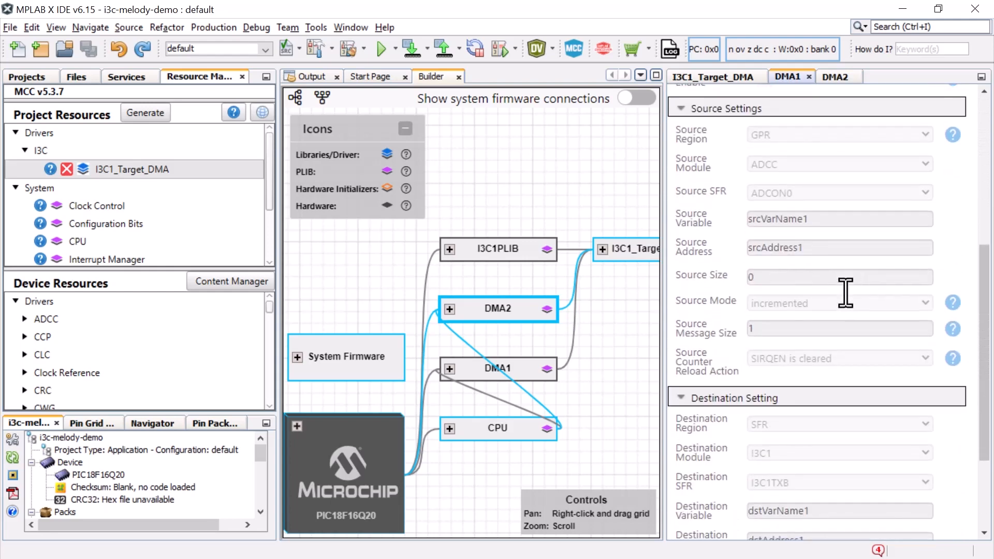
pyautogui.scroll(10, 776, 317)
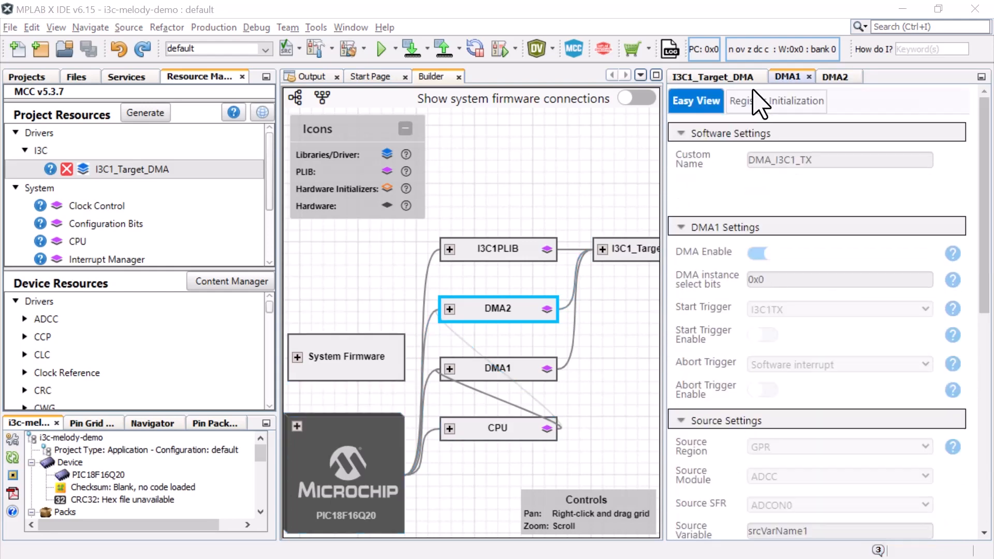
# Examine the I3C1_Target_DMA driver's bus configuration, target configuration, target speed and transactions settings
pyautogui.click(723, 80)
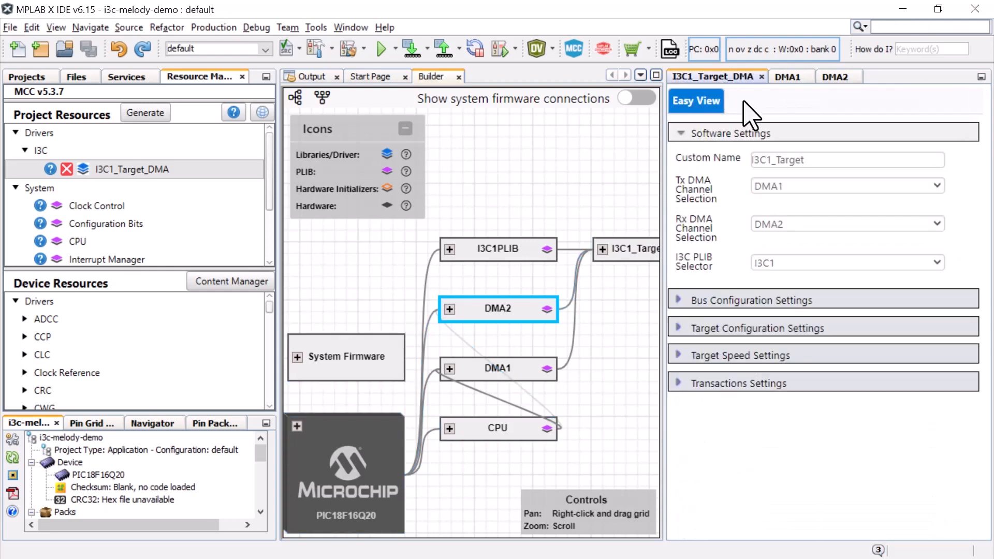
pyautogui.click(677, 302)
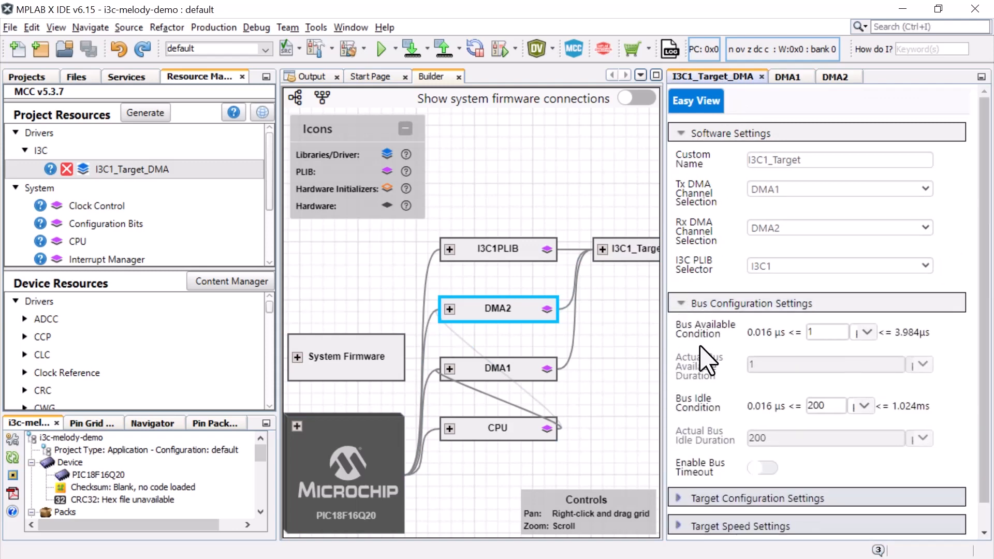
pyautogui.scroll(-1, 705, 357)
pyautogui.click(692, 471)
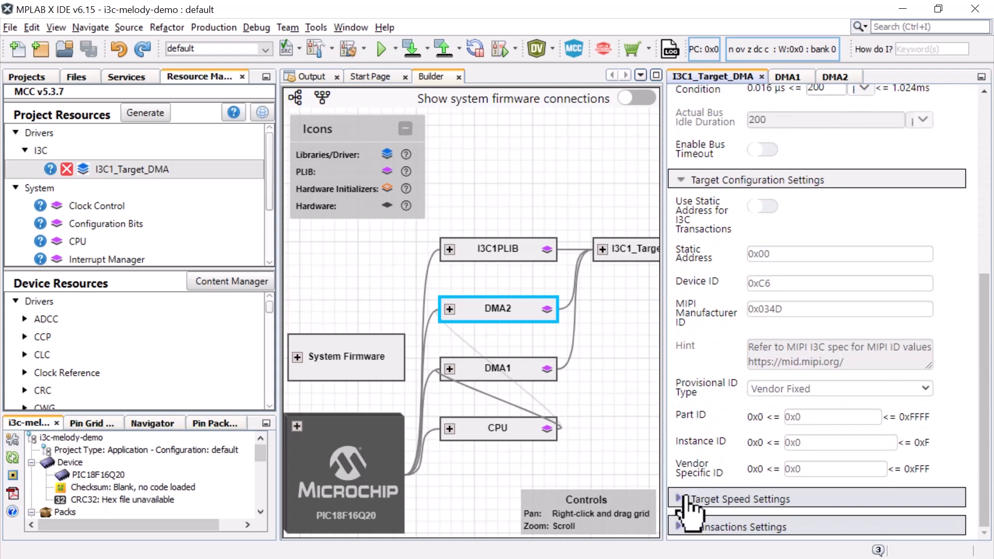
pyautogui.click(688, 499)
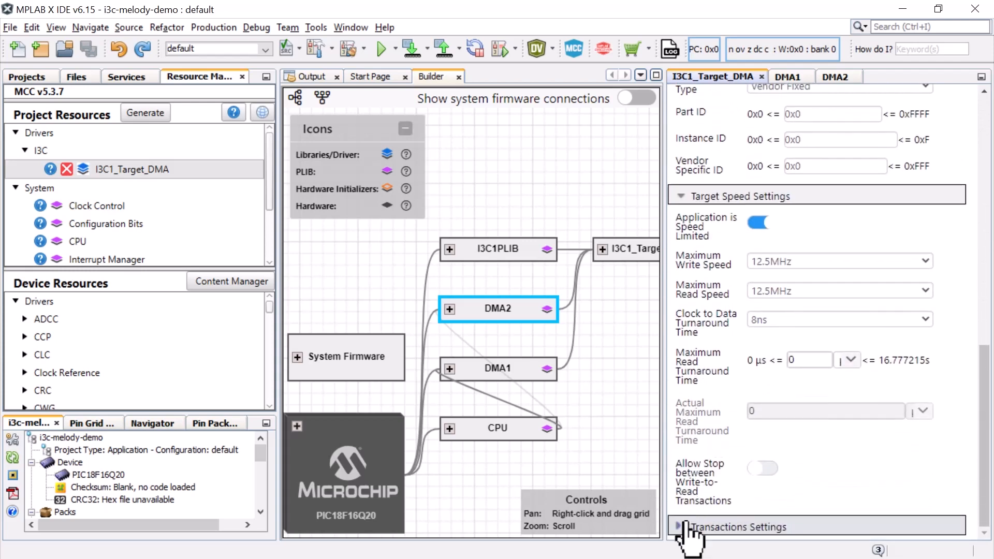
pyautogui.click(686, 526)
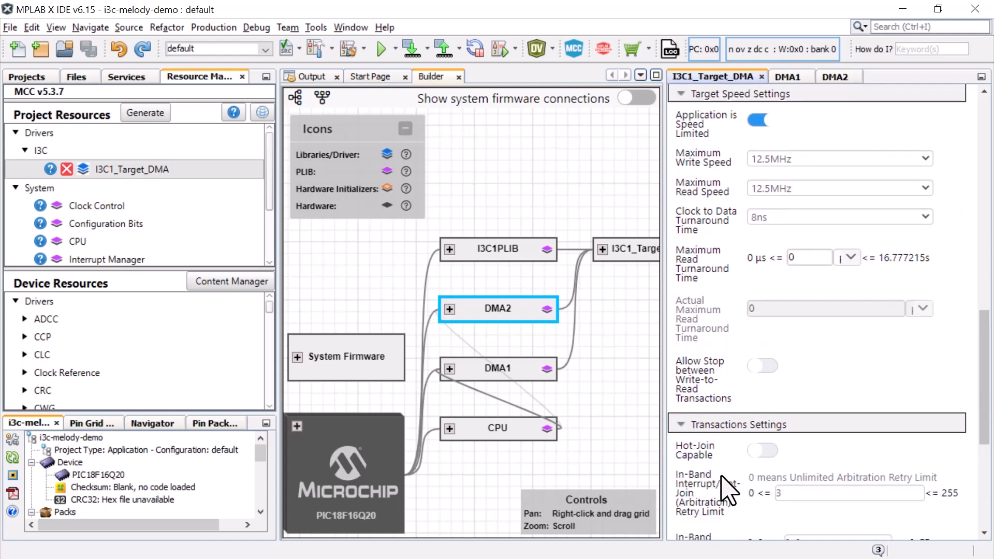
pyautogui.scroll(-6, 728, 491)
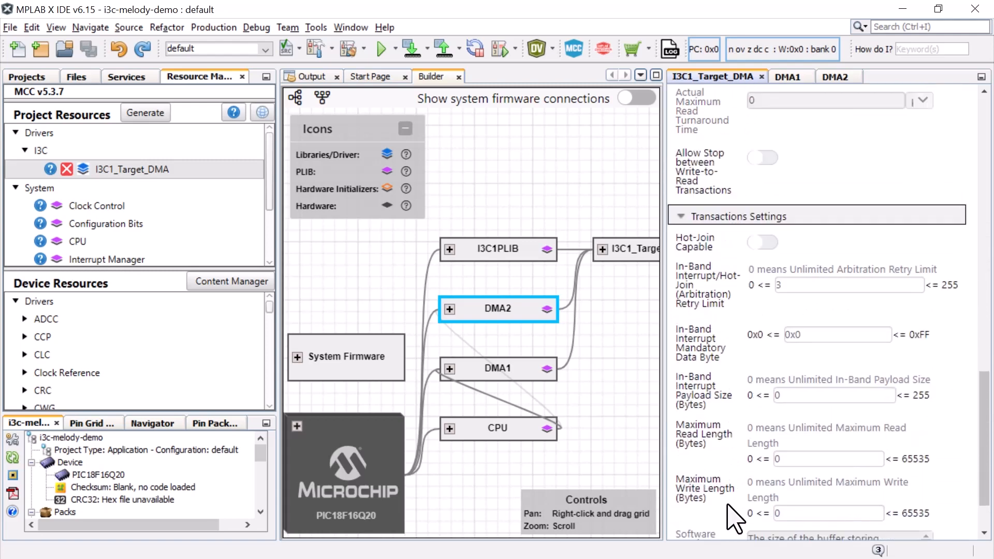
pyautogui.scroll(-2, 729, 513)
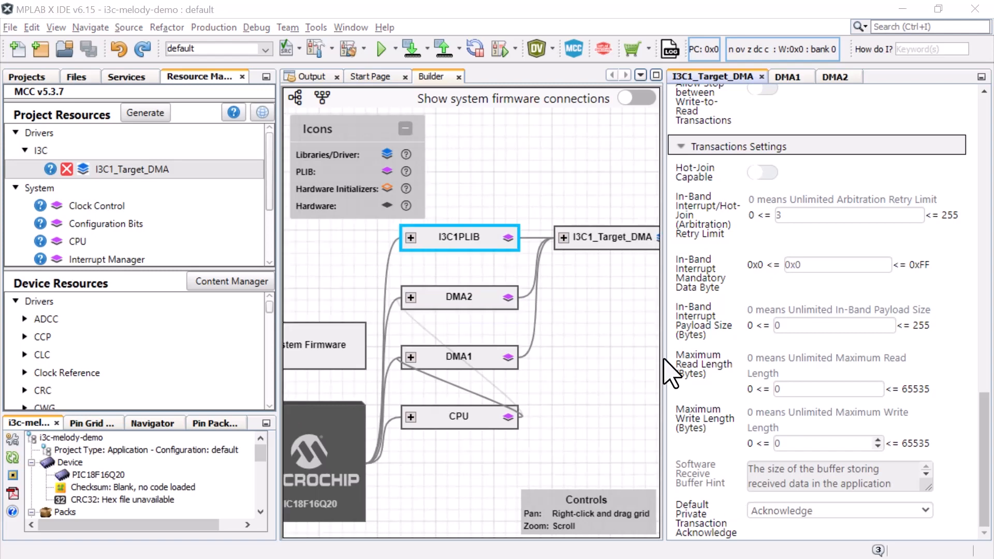
# Open the I3C1PLIB module's settings and inspect its hardware settings and the input buffer options for the SDA and SCL pins
pyautogui.click(472, 245)
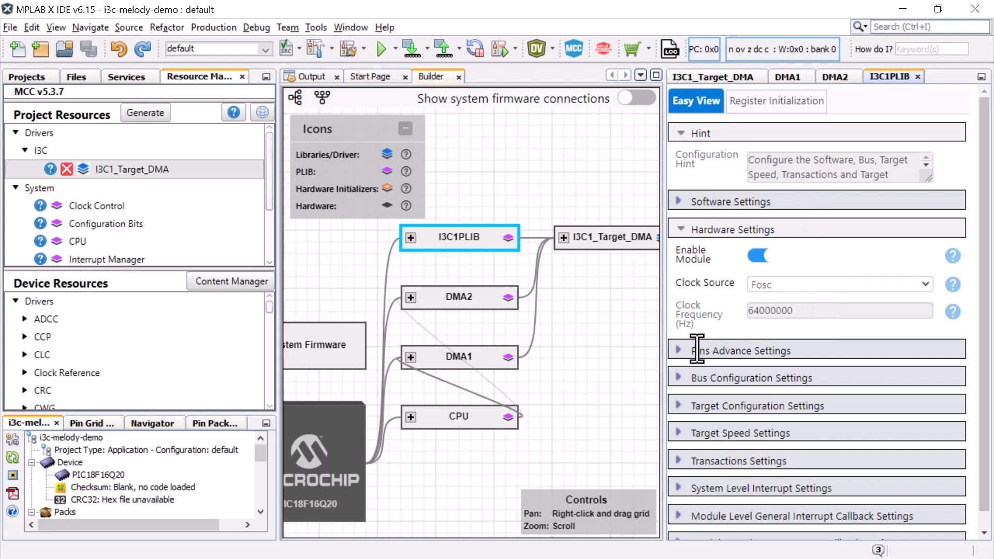
pyautogui.click(679, 352)
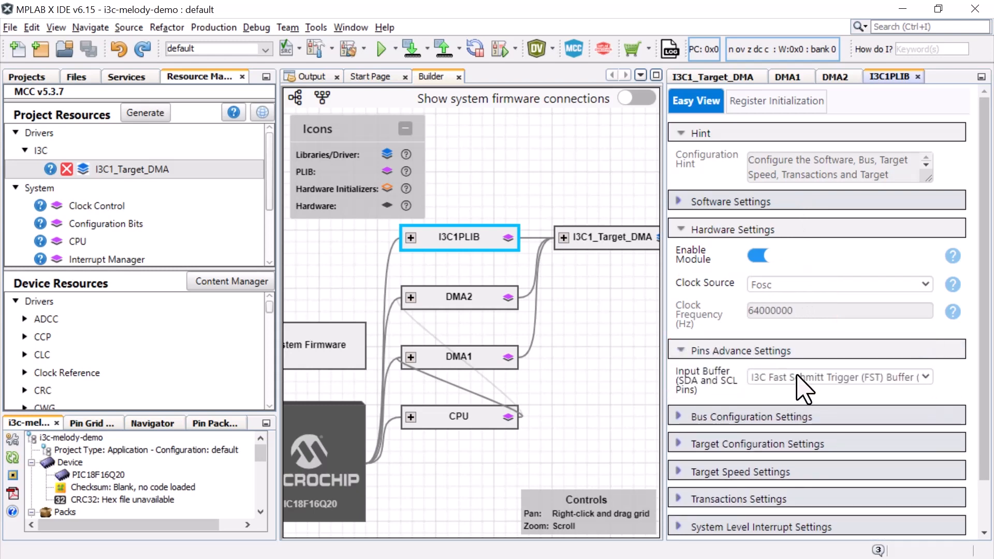
pyautogui.click(841, 377)
pyautogui.click(846, 377)
pyautogui.scroll(-2, 816, 401)
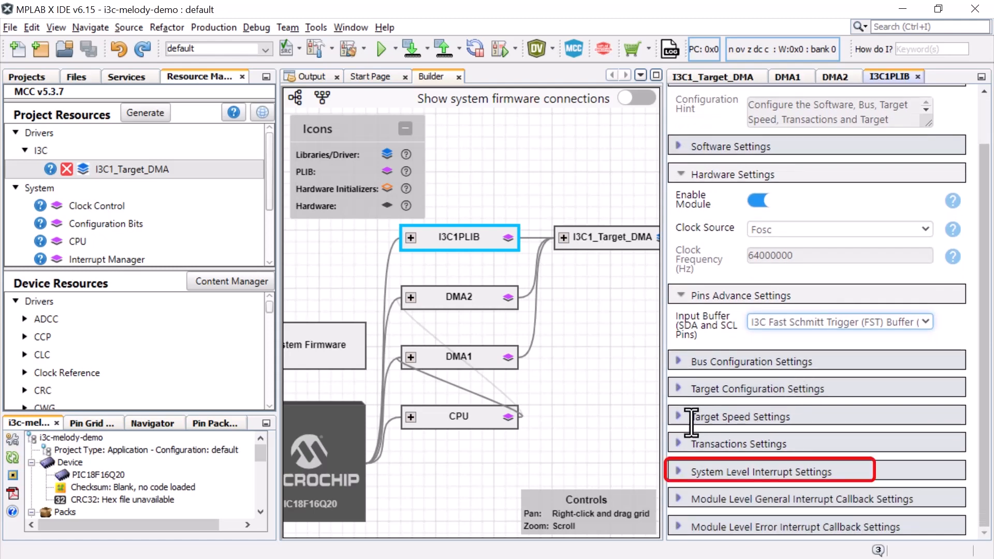
# Examine I3C1PLIB's system level interrupt settings and its module level general and error interrupt callback settings
pyautogui.click(679, 473)
pyautogui.scroll(-3, 686, 484)
pyautogui.scroll(-3, 686, 484)
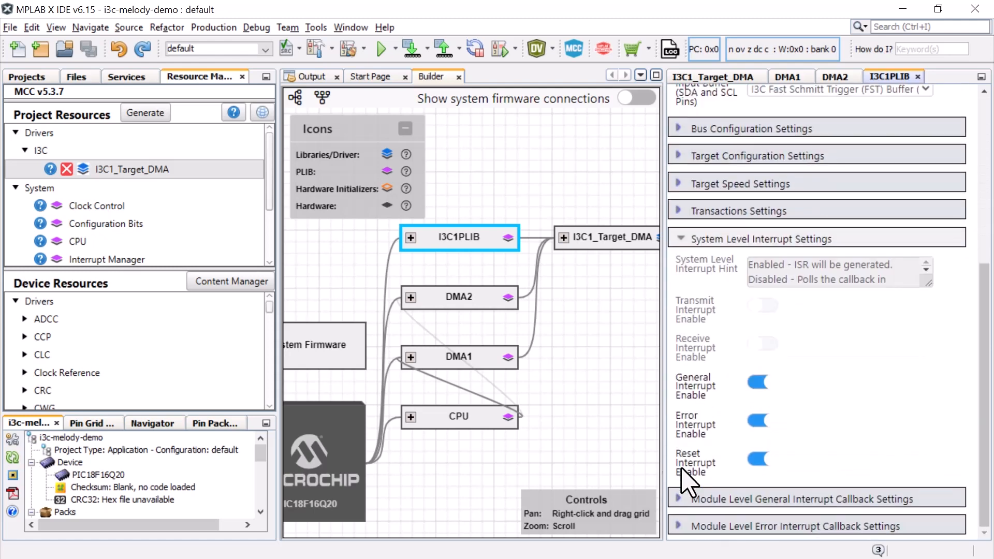
pyautogui.click(683, 500)
pyautogui.scroll(-1, 757, 482)
pyautogui.scroll(-5, 757, 484)
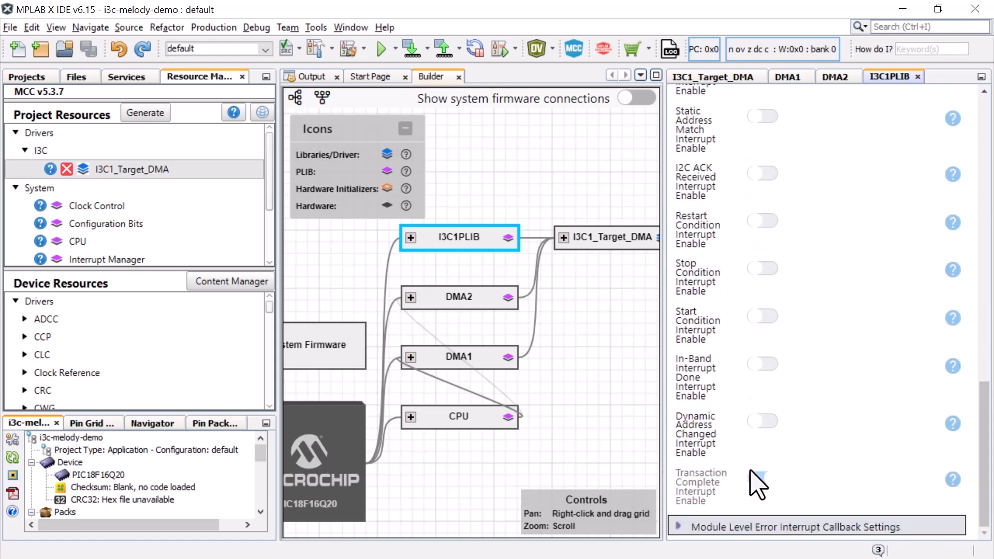
pyautogui.click(676, 526)
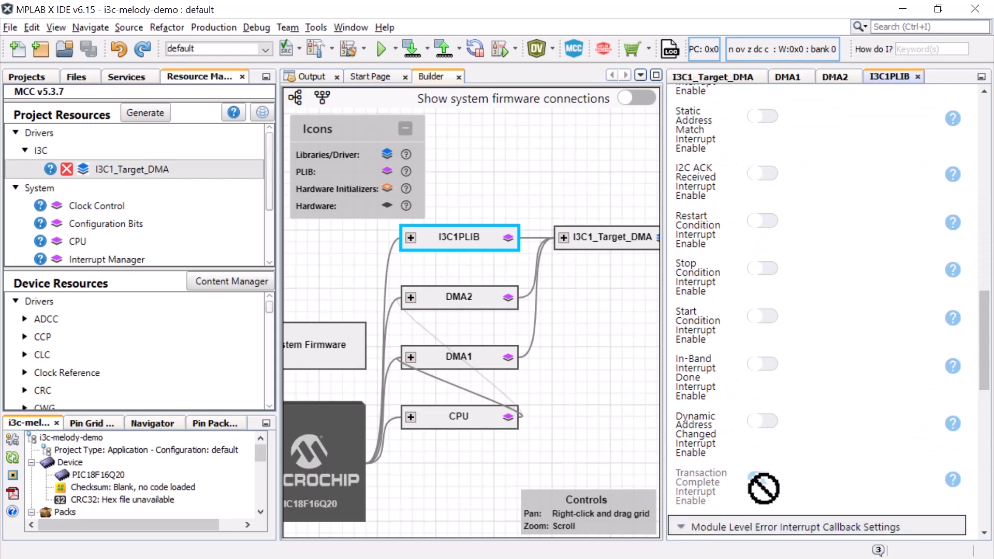
pyautogui.scroll(-5, 761, 492)
pyautogui.scroll(15, 763, 495)
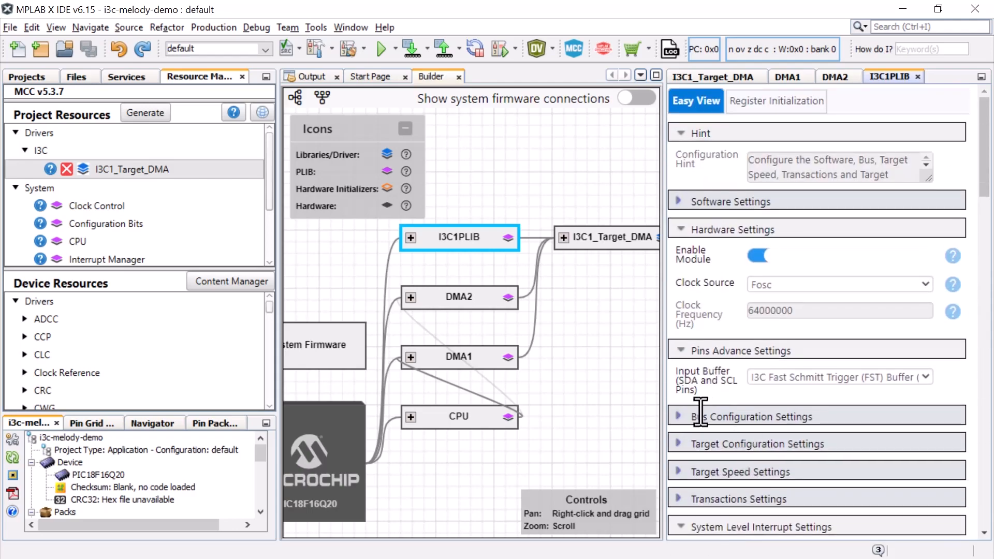
# Inspect the bus configuration and target configuration settings in I3C1PLIB
pyautogui.click(682, 418)
pyautogui.scroll(-3, 729, 415)
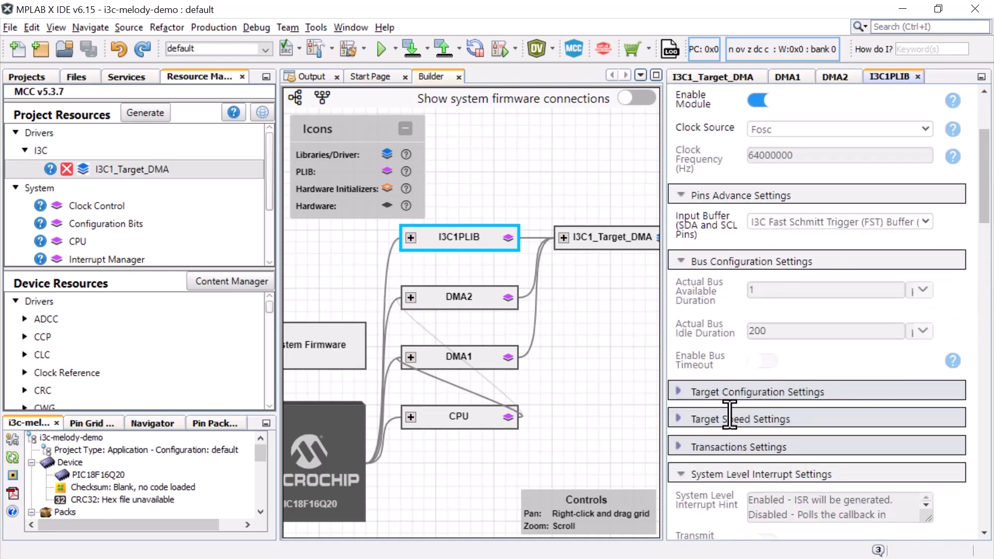
pyautogui.click(683, 393)
pyautogui.scroll(-3, 781, 382)
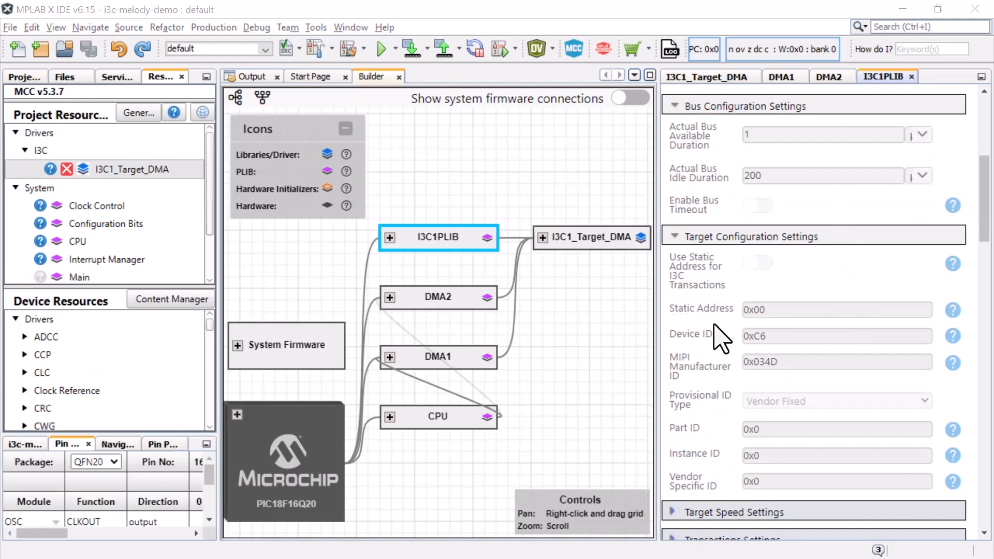
# Enlarge the Pin Grid View, check the I3C1SCL and I3C1SDA pin assignments and the MVIO-powered port pins, and restore the layout
pyautogui.doubleClick(70, 445)
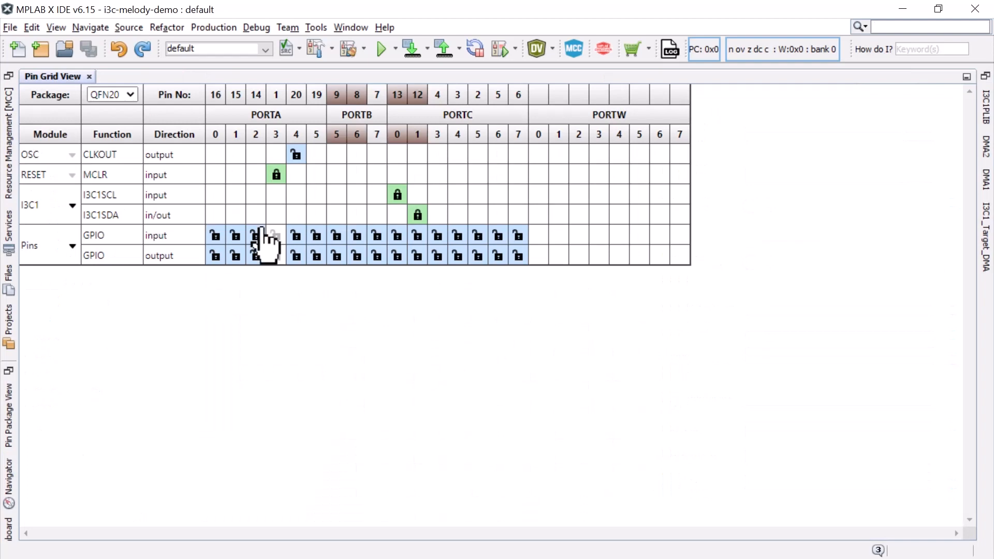
pyautogui.moveTo(398, 194)
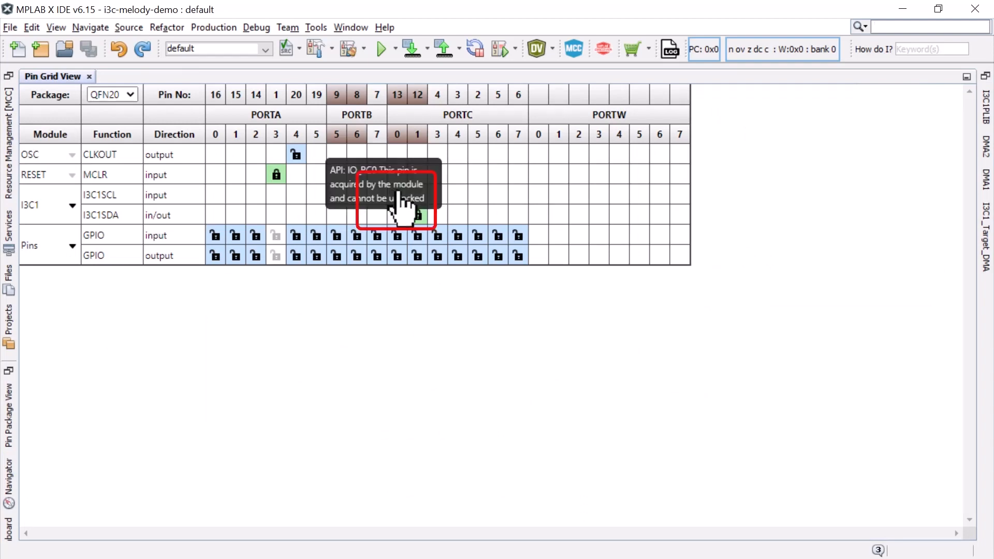
pyautogui.moveTo(418, 213)
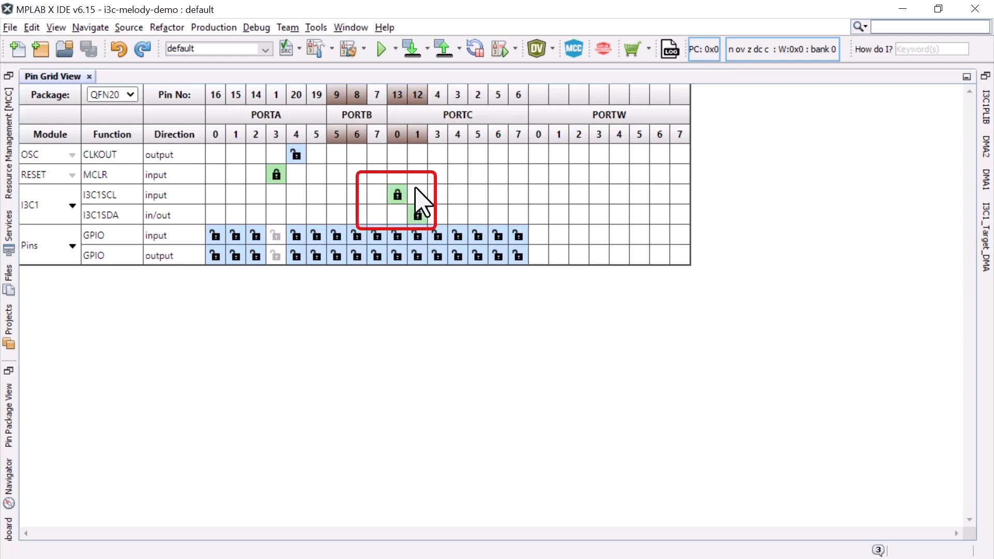
pyautogui.moveTo(397, 136)
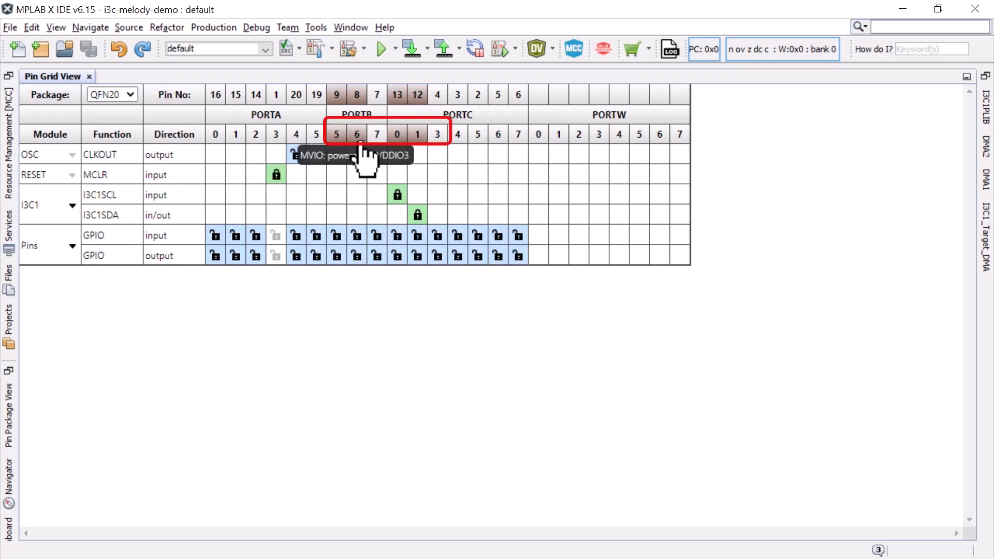
pyautogui.moveTo(337, 139)
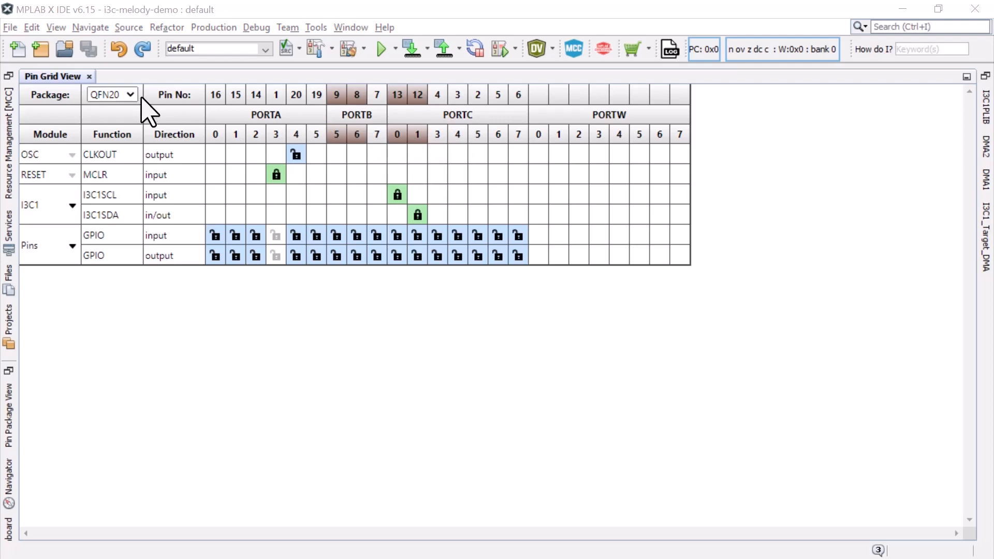
pyautogui.doubleClick(67, 78)
# Set the Reset Oscillator Selection configuration bits to HFINTOSC with HFFRQ = 64 MHz and CDIV = 1:1
pyautogui.click(94, 222)
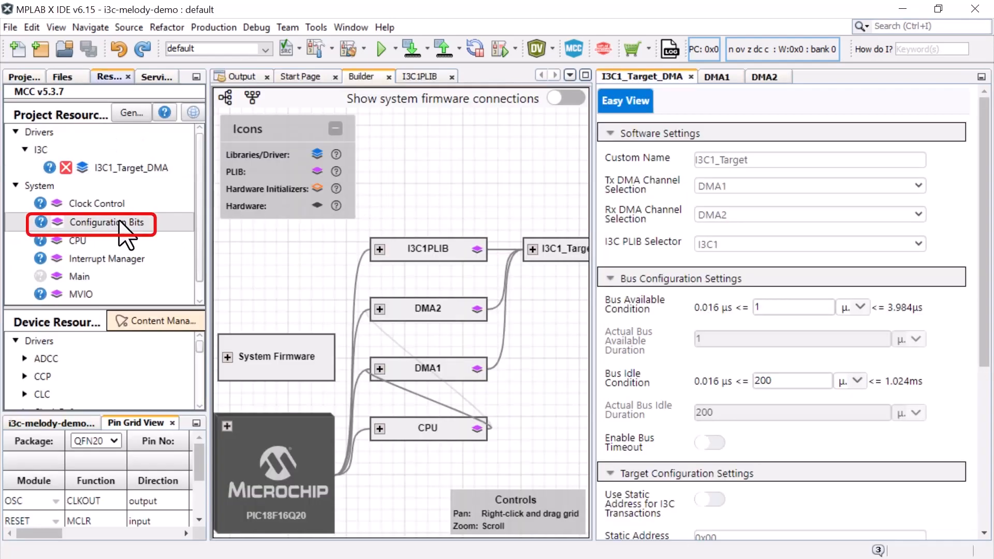
pyautogui.click(708, 200)
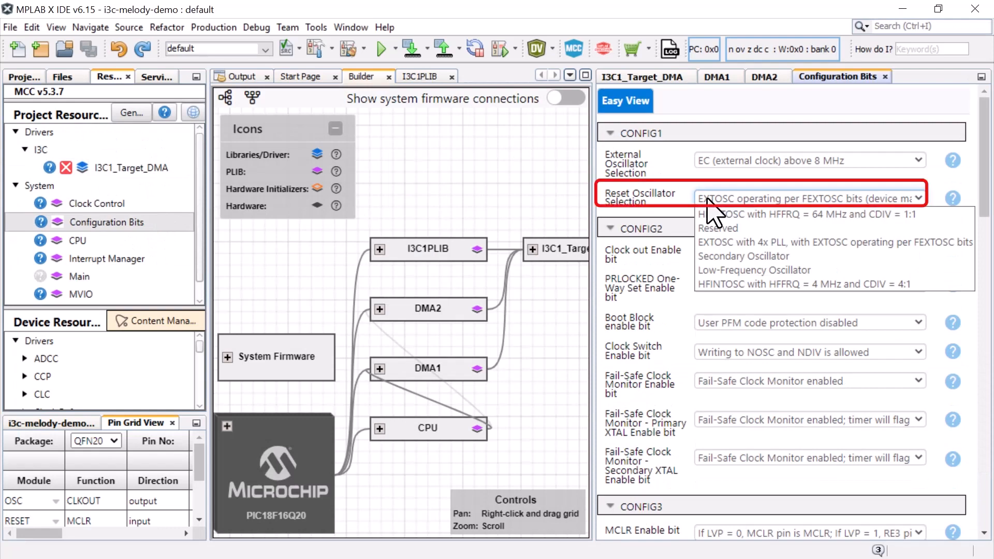
pyautogui.click(715, 214)
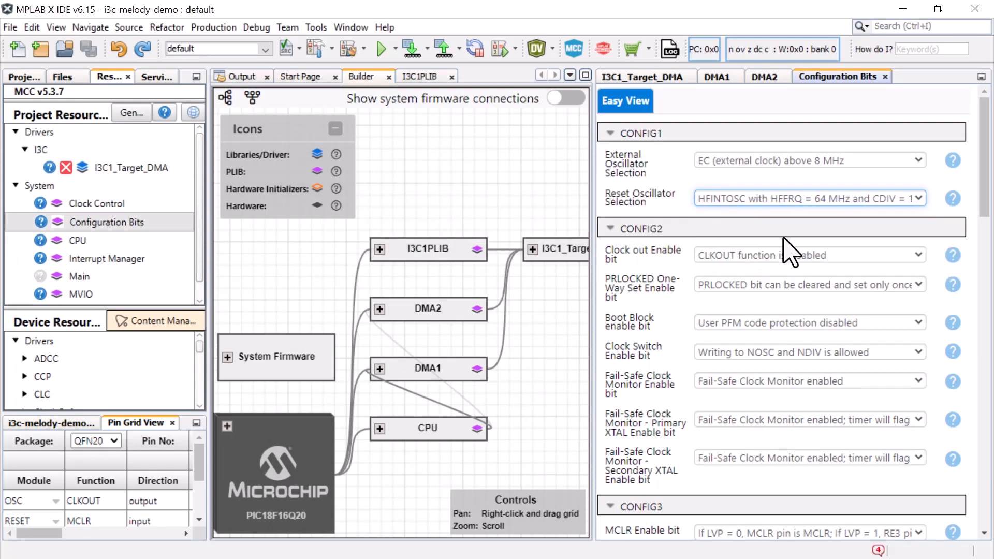
# Check the available VDDIO2 supply mode options under CONFIG7 in the Configuration Bits
pyautogui.scroll(-10, 873, 269)
pyautogui.scroll(-5, 864, 306)
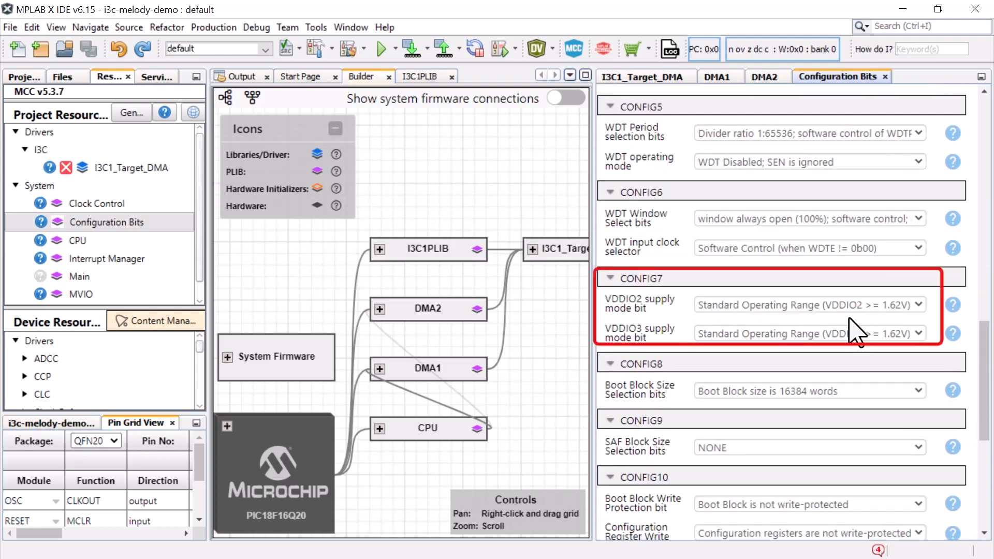
pyautogui.click(882, 305)
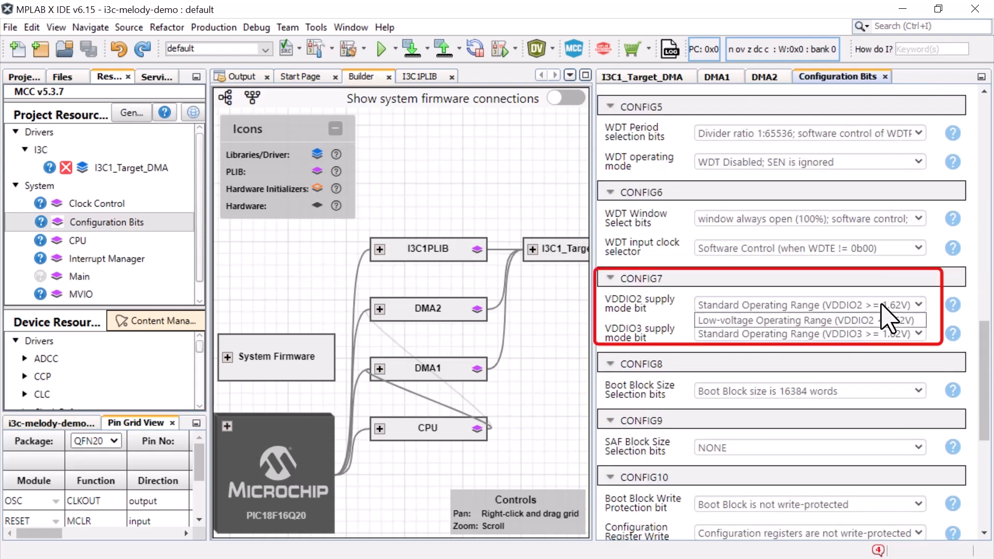
pyautogui.click(882, 306)
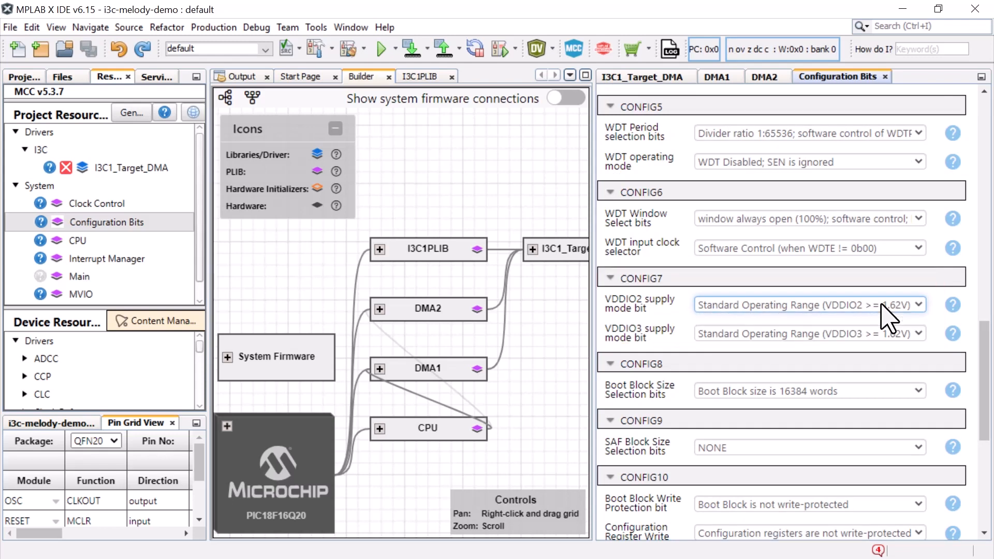
# Return to the I3C1PLIB settings and review the input buffer choices for the SDA and SCL pins
pyautogui.click(419, 77)
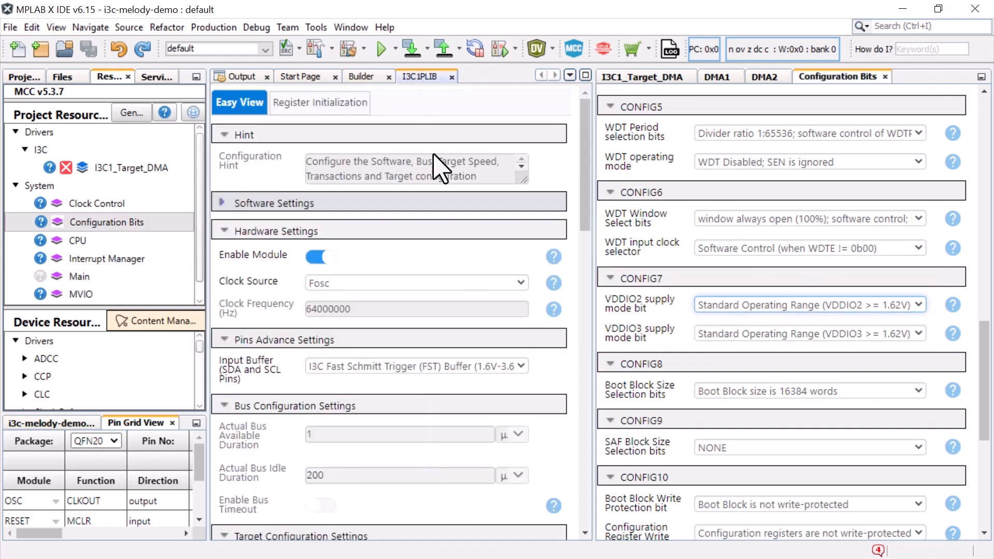
pyautogui.click(458, 367)
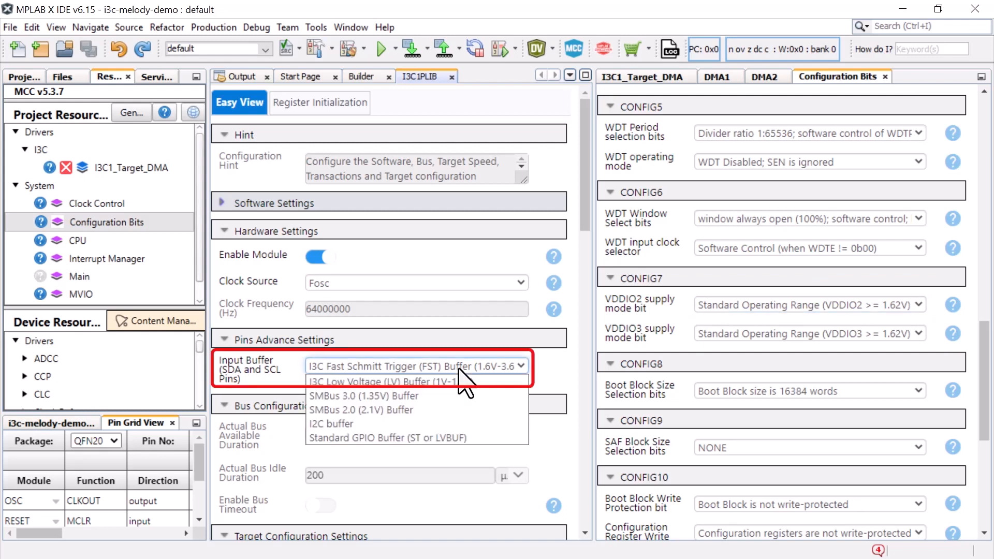
pyautogui.click(460, 368)
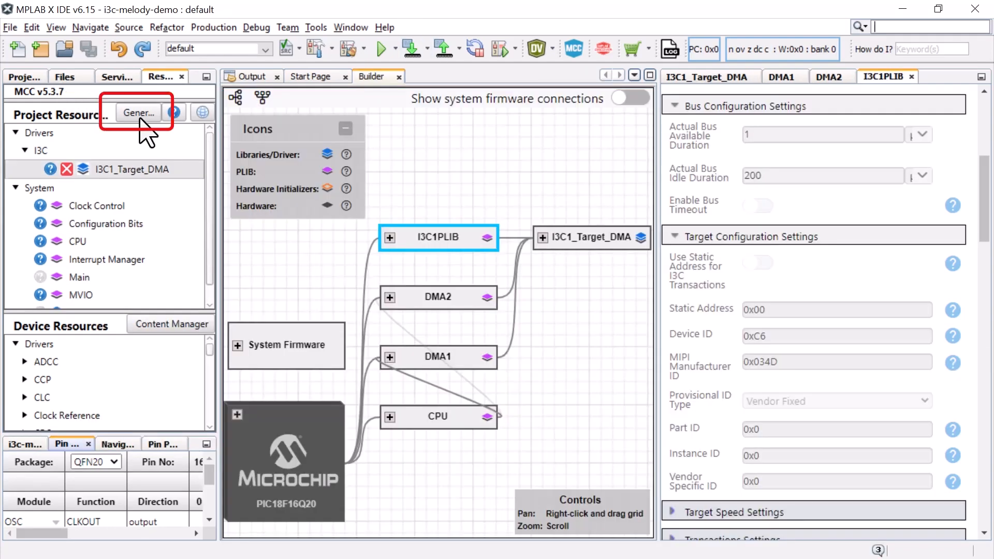
# Generate the MCC code and expand the dma and i3c_target folders under the project's generated header files
pyautogui.click(138, 113)
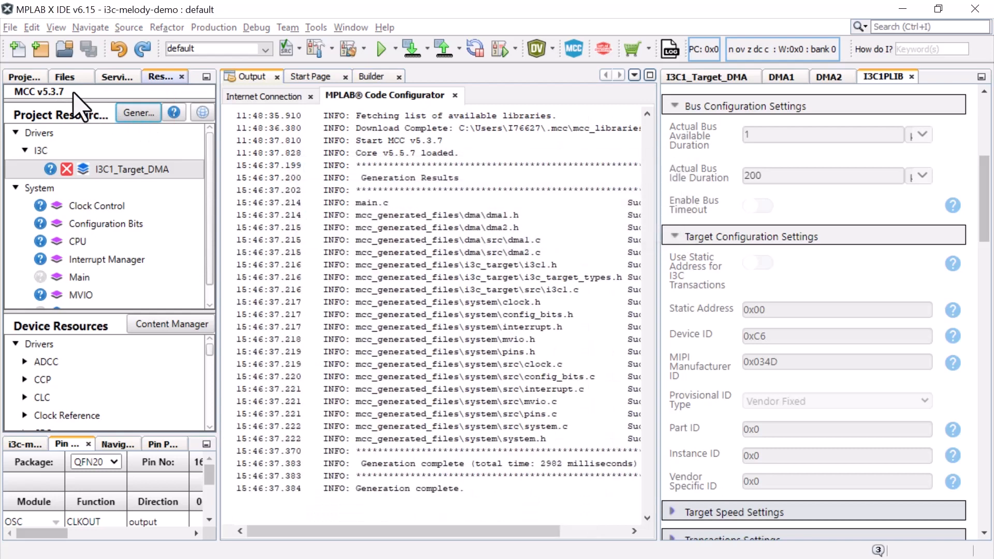
pyautogui.click(29, 78)
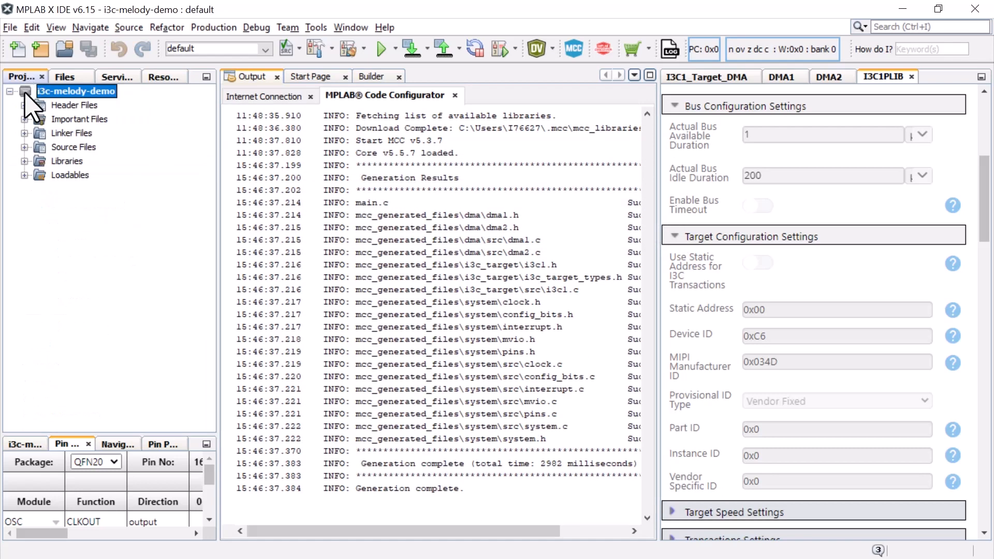
pyautogui.click(25, 105)
pyautogui.click(39, 120)
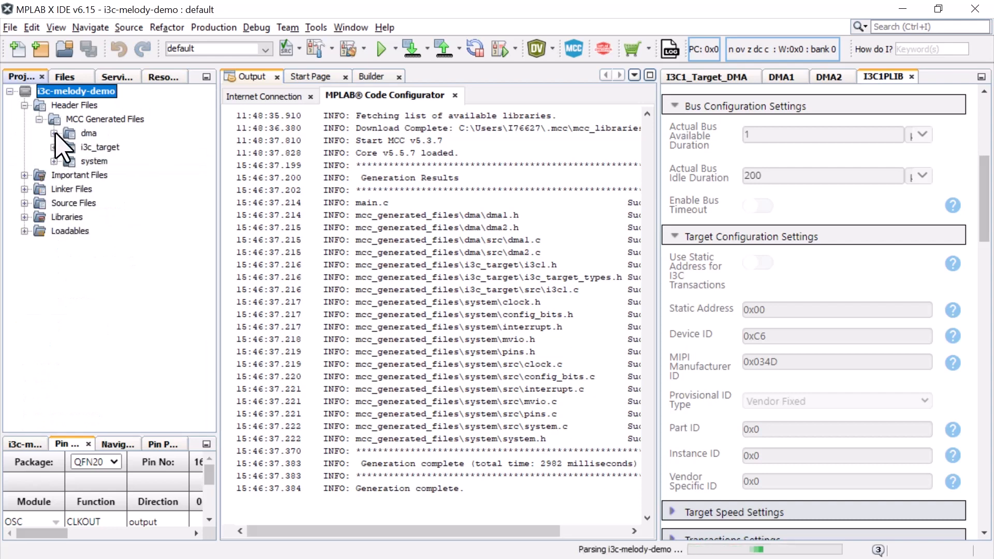
pyautogui.click(54, 133)
pyautogui.click(53, 175)
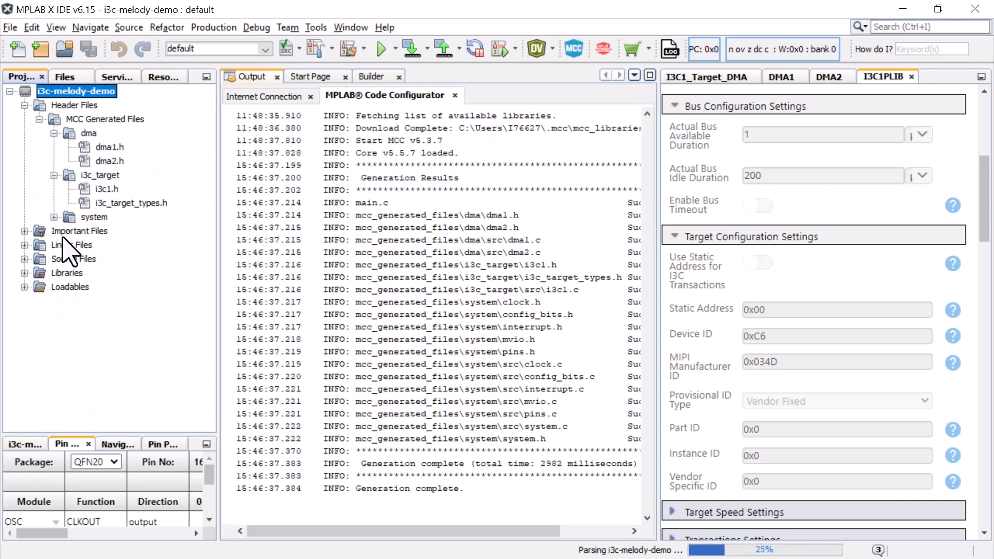
# Expand the project's generated source files down to the src folders of dma and i3c_target
pyautogui.click(25, 259)
pyautogui.click(39, 287)
pyautogui.click(53, 300)
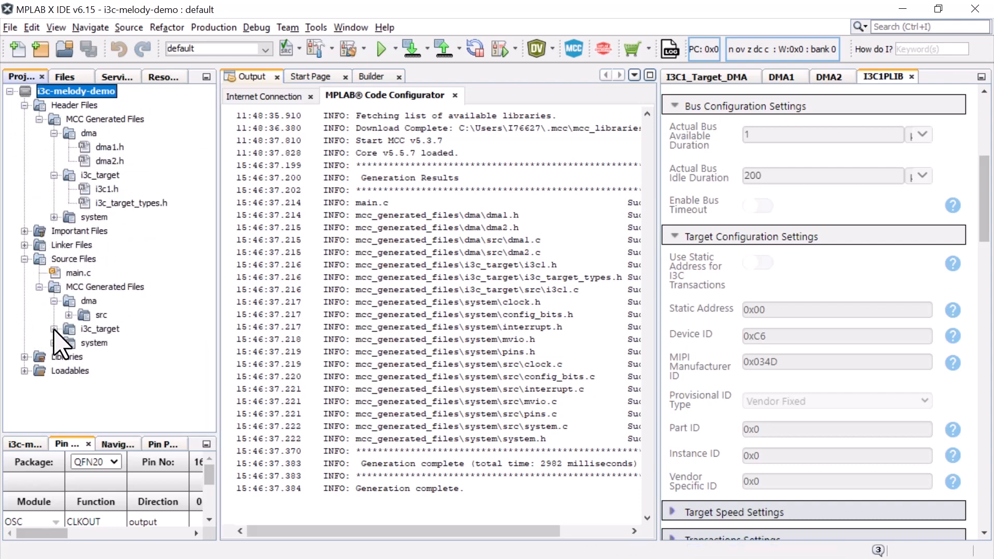
pyautogui.click(69, 315)
pyautogui.click(53, 356)
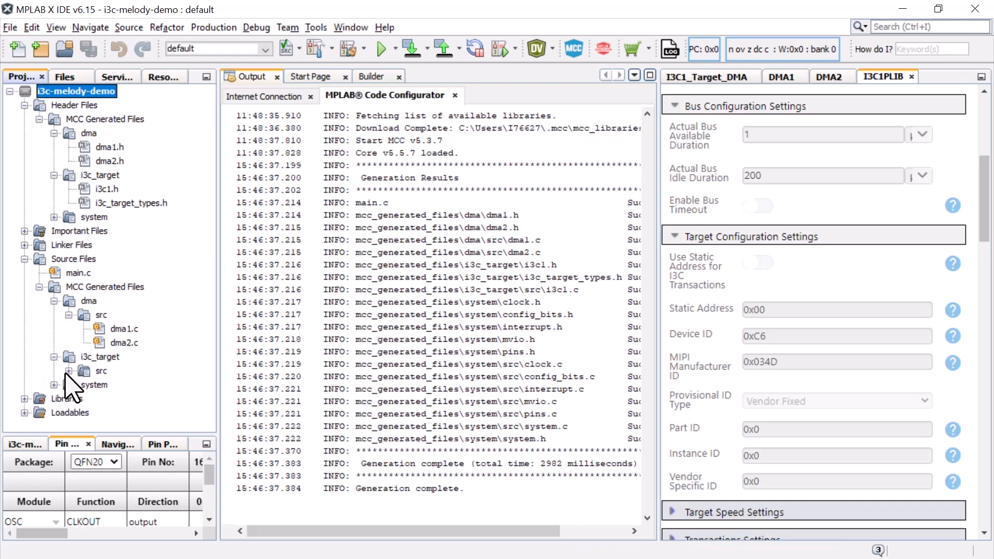
pyautogui.click(68, 371)
# Open the generated i3c1.h header and review its I3C1 driver function declarations
pyautogui.click(109, 189)
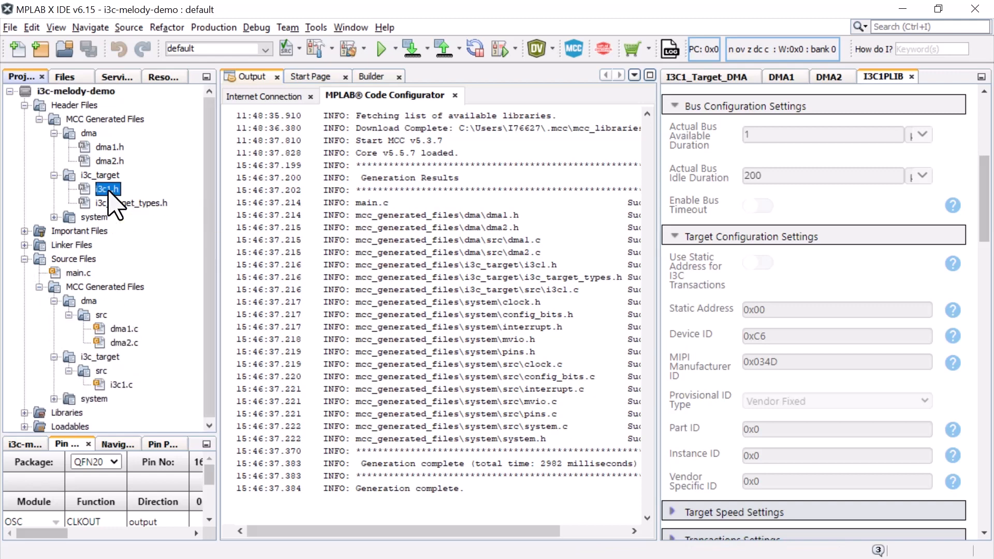
pyautogui.doubleClick(109, 190)
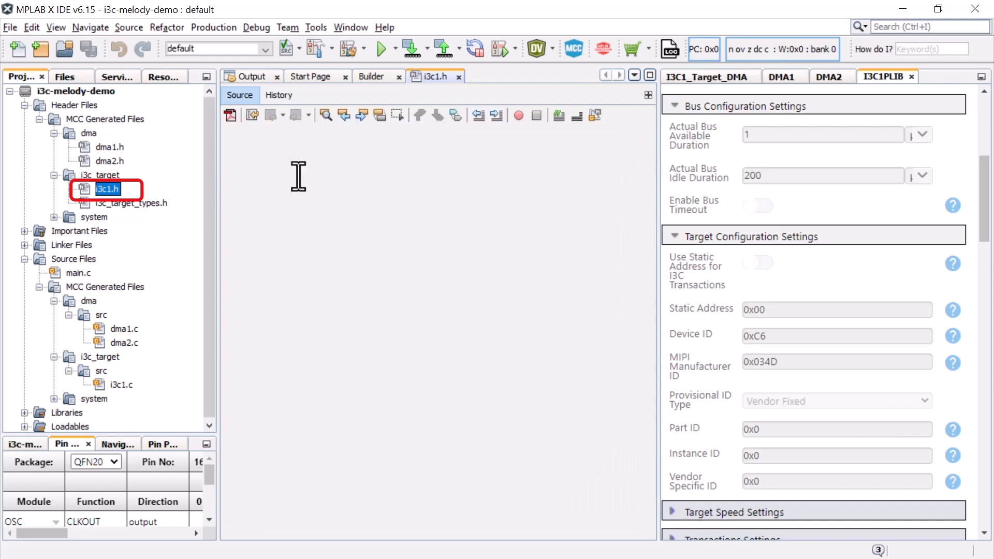
pyautogui.scroll(-10, 438, 306)
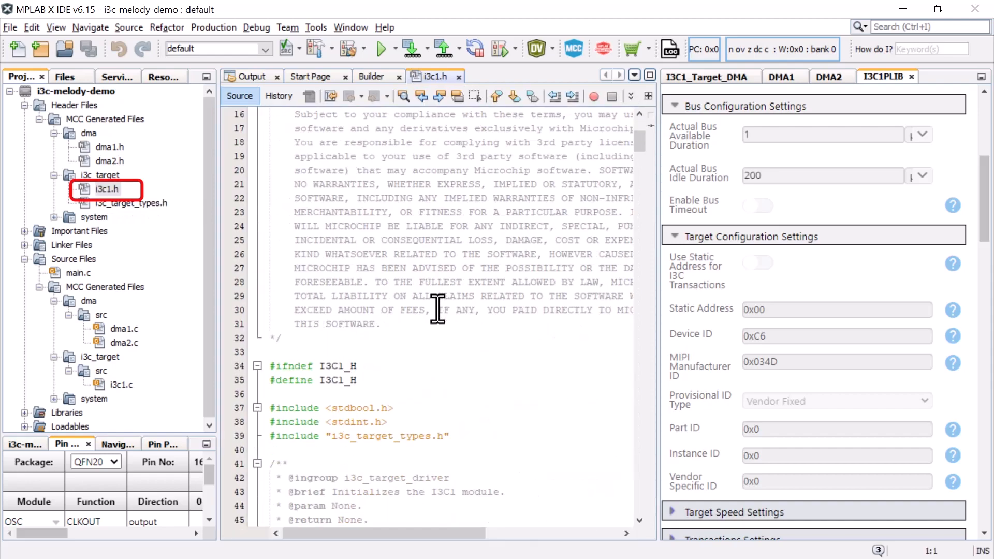
pyautogui.scroll(-20, 437, 308)
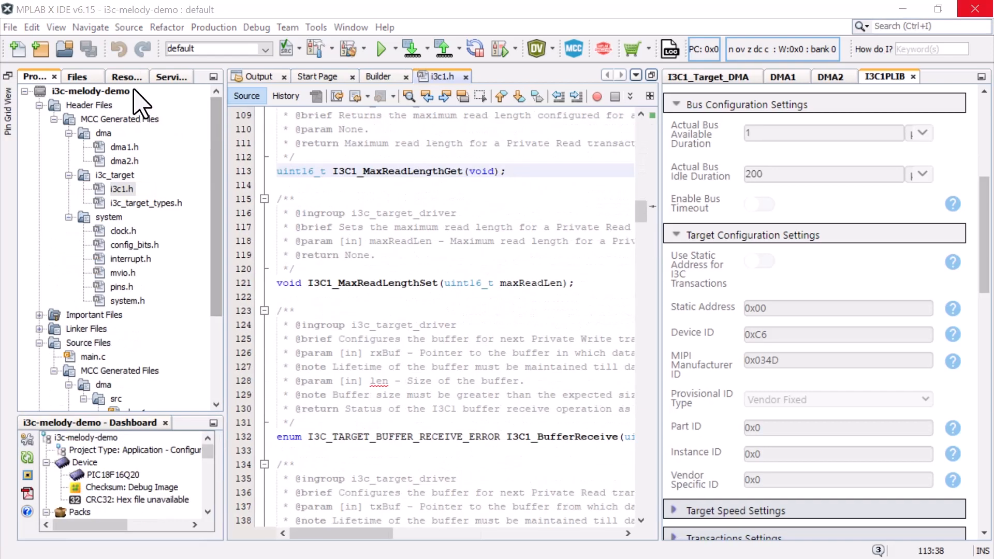
# Open the online help for the I3C1_Target_DMA driver and go to the use case examples under How to use I3C Target APIs
pyautogui.click(129, 79)
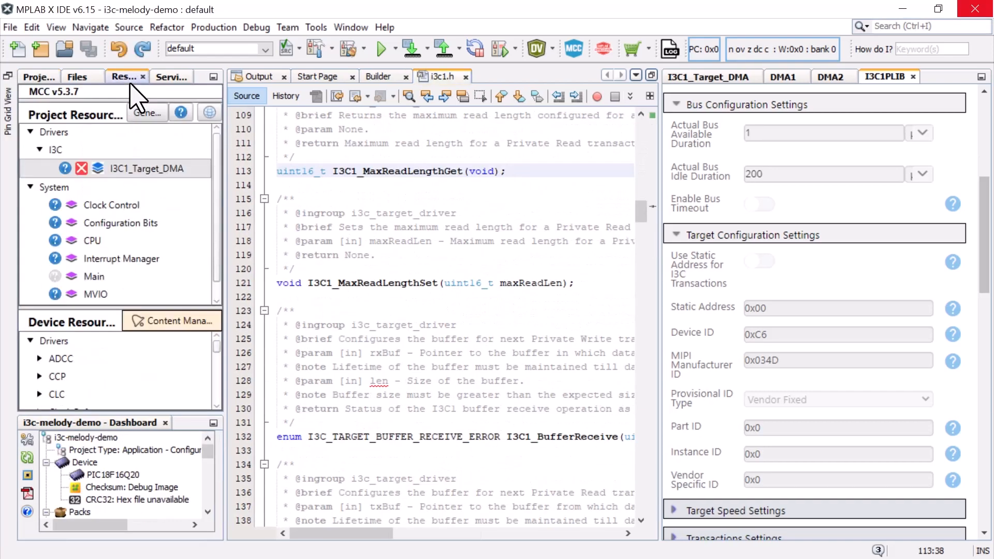
pyautogui.click(65, 169)
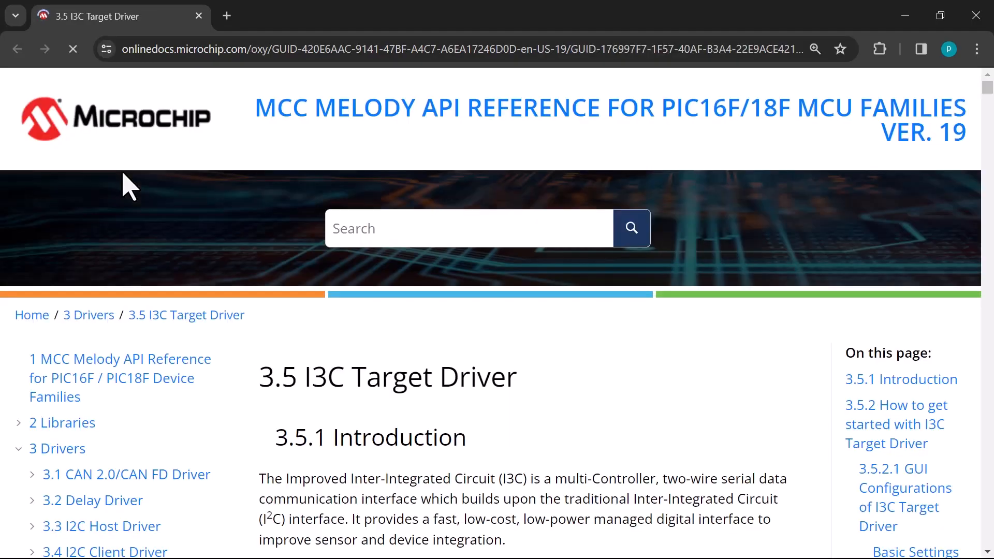
pyautogui.scroll(-5, 497, 331)
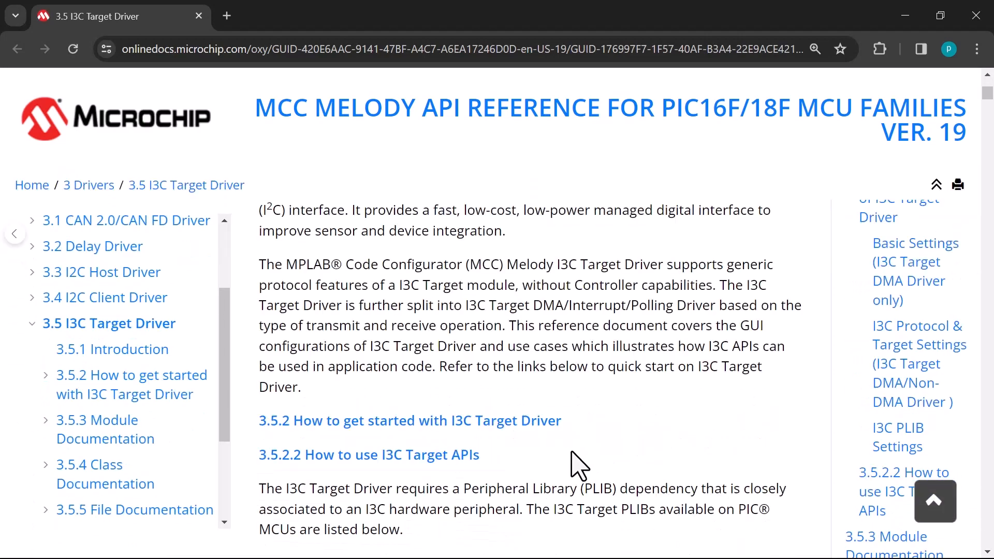
pyautogui.click(469, 458)
pyautogui.scroll(-6, 741, 414)
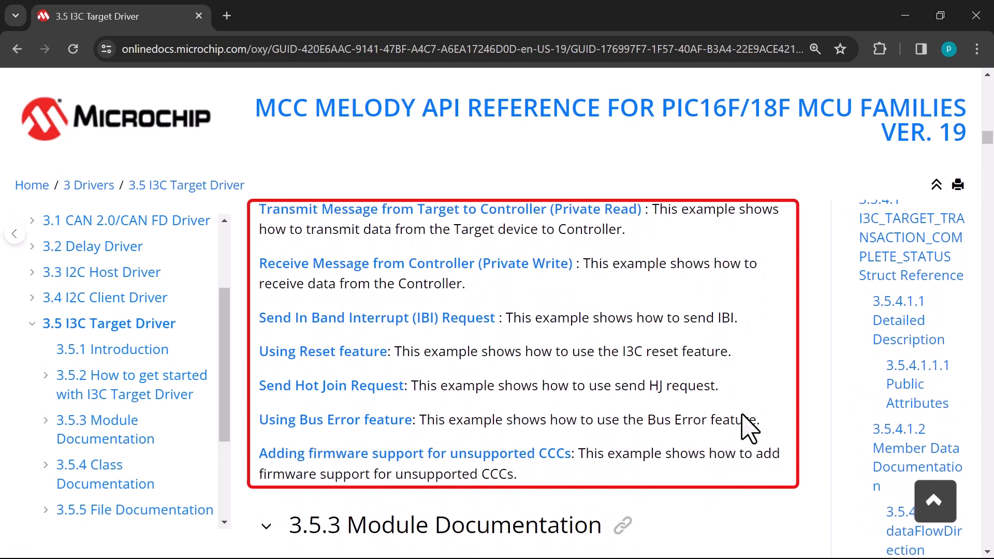
# Open the Receive Message from Controller (Private Write) example, review its code and copy the snippet
pyautogui.click(542, 263)
pyautogui.scroll(-3, 799, 366)
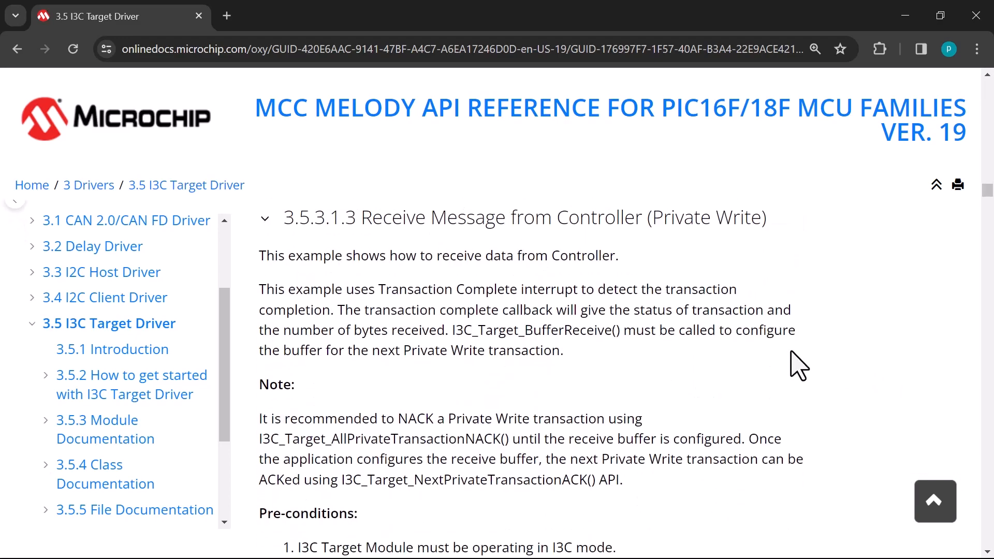
pyautogui.scroll(-6, 811, 365)
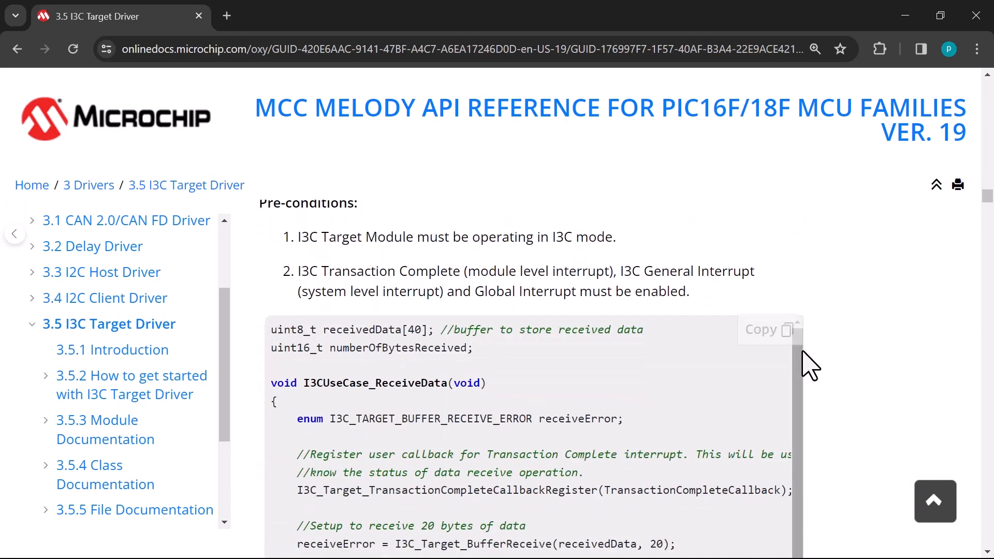
pyautogui.scroll(-7, 813, 365)
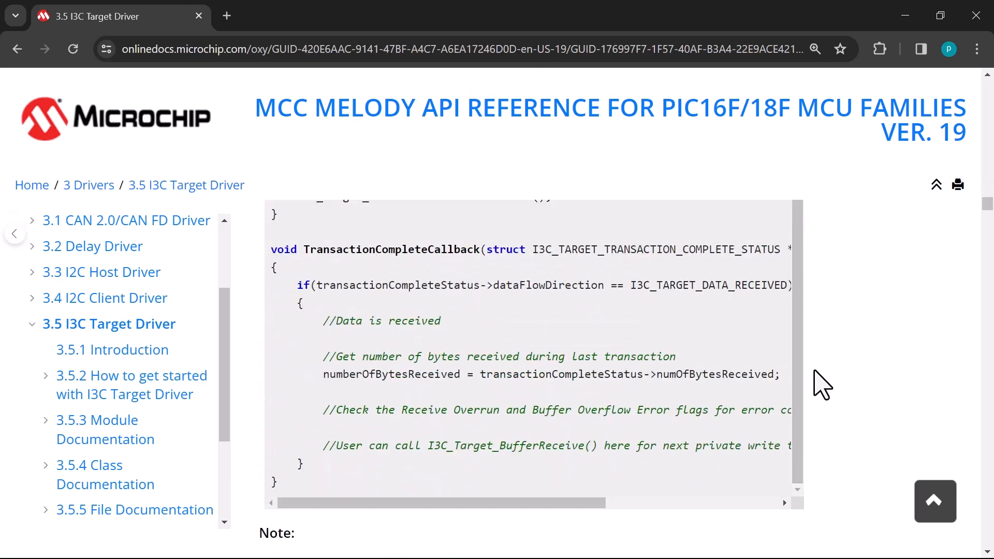
pyautogui.scroll(8, 816, 383)
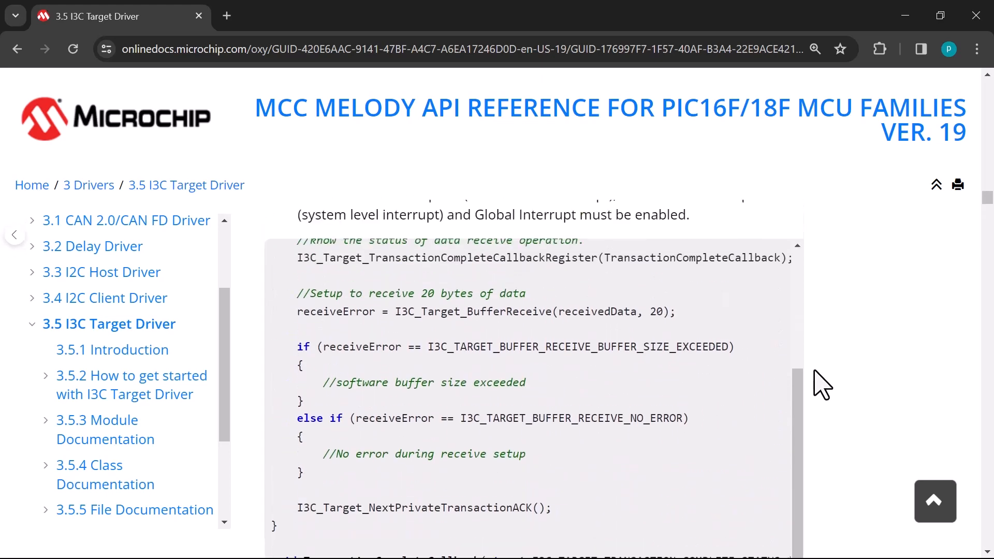
pyautogui.click(787, 331)
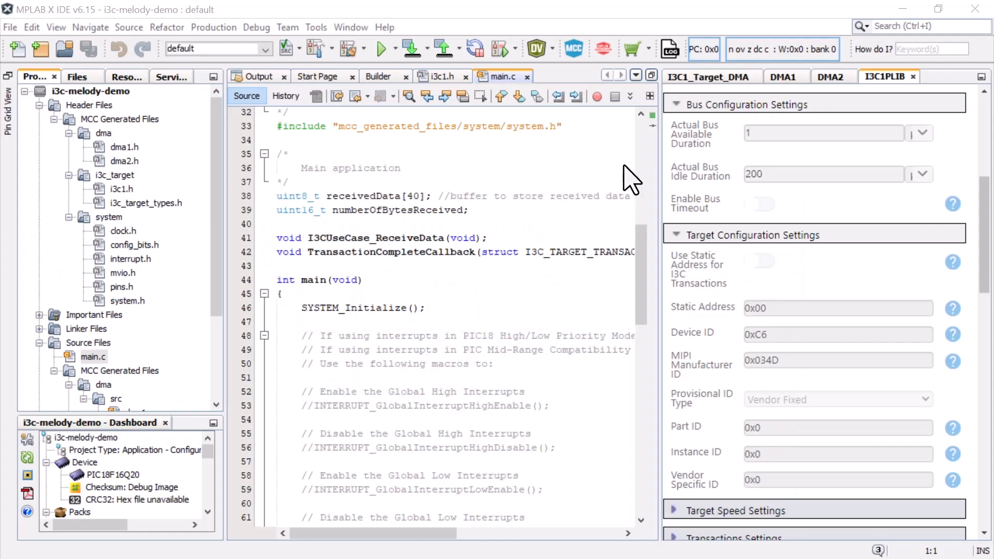
# Review the I3CUseCase_ReceiveData call in main() and the receive function definitions in main.c
pyautogui.scroll(-5, 608, 183)
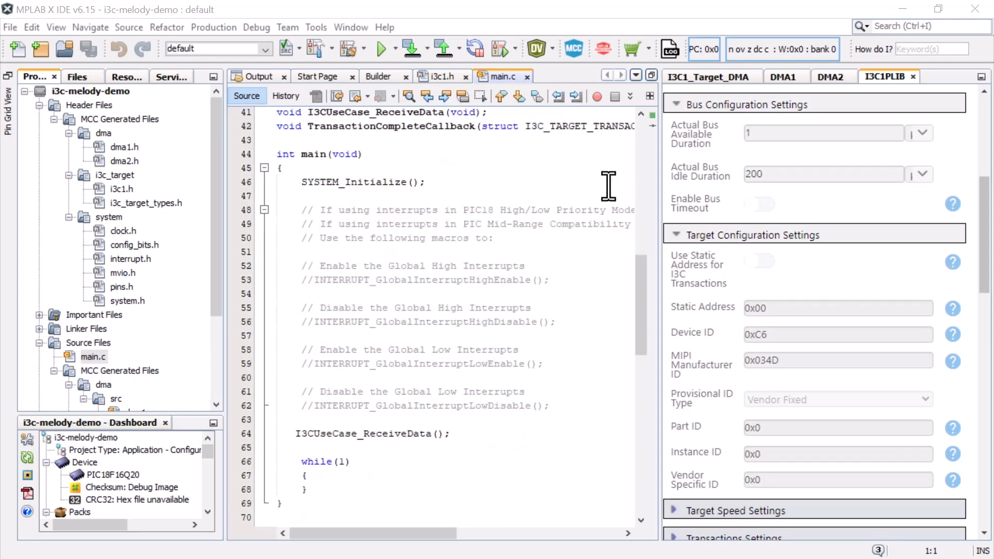
pyautogui.scroll(-11, 608, 187)
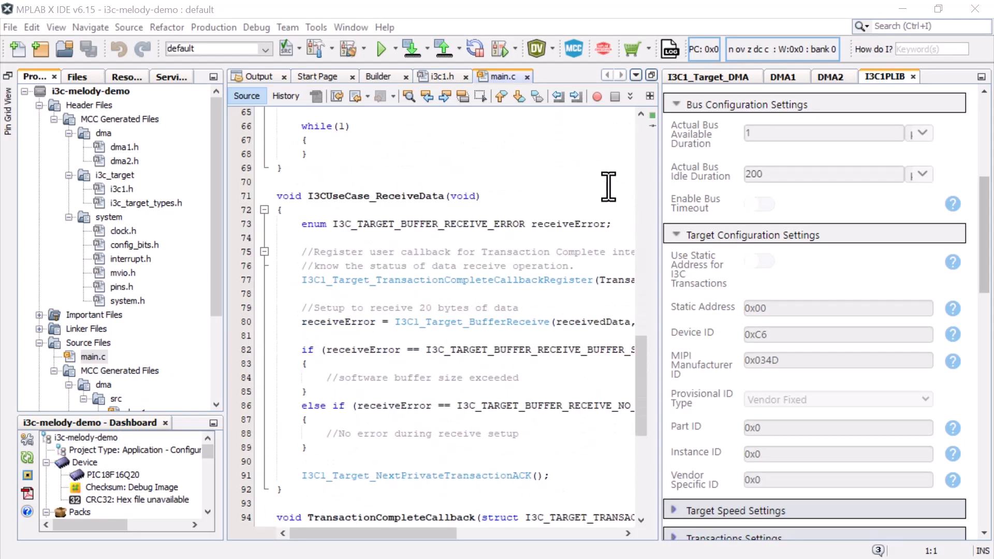
pyautogui.scroll(16, 608, 185)
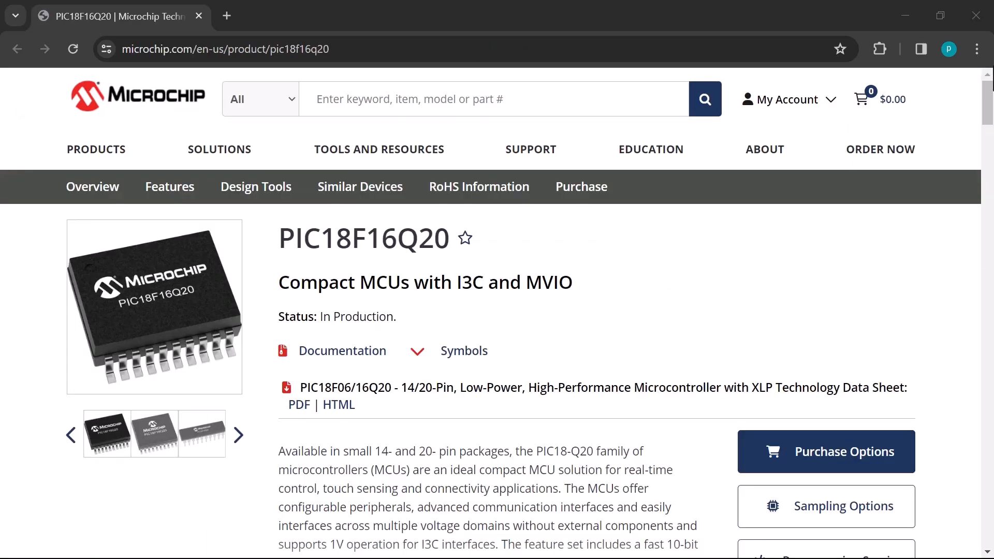
# Examine the product features and parametrics on the PIC18F16Q20 product page in the browser
pyautogui.scroll(-5, 986, 88)
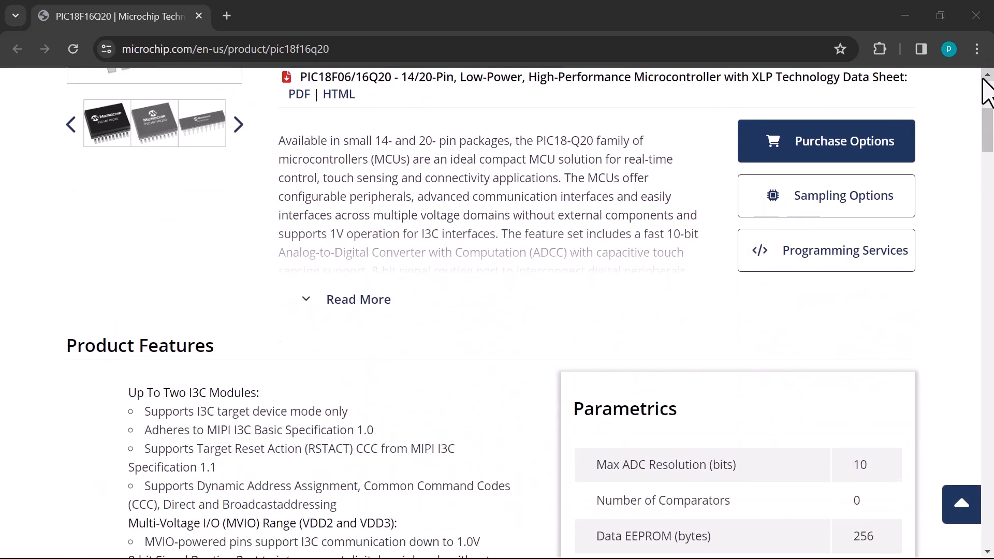
pyautogui.scroll(-4, 986, 88)
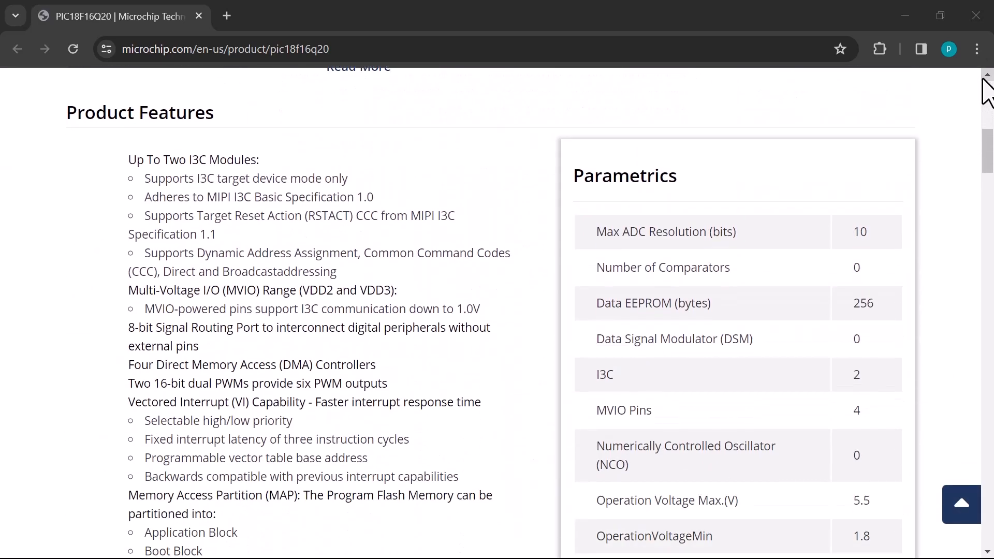
pyautogui.scroll(-1, 986, 88)
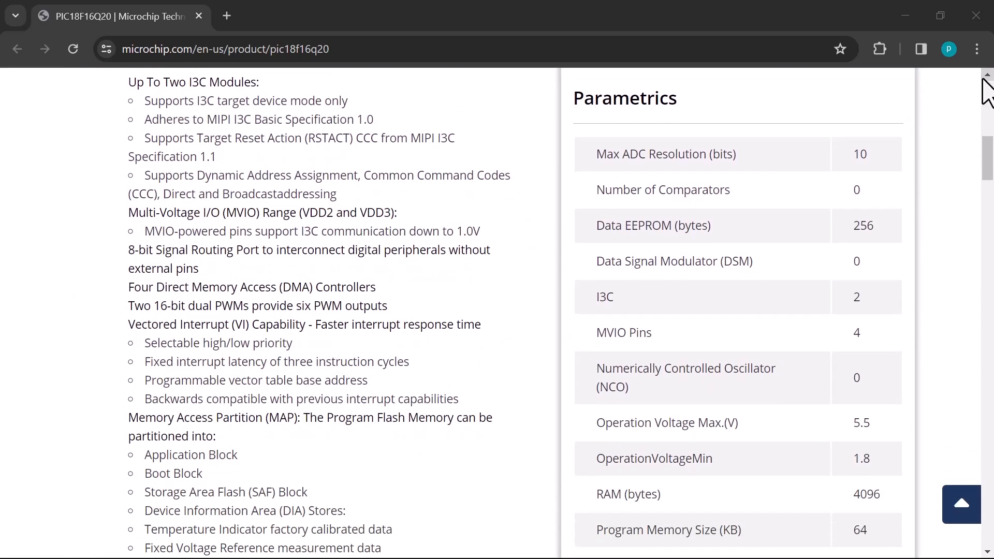
pyautogui.scroll(10, 921, 163)
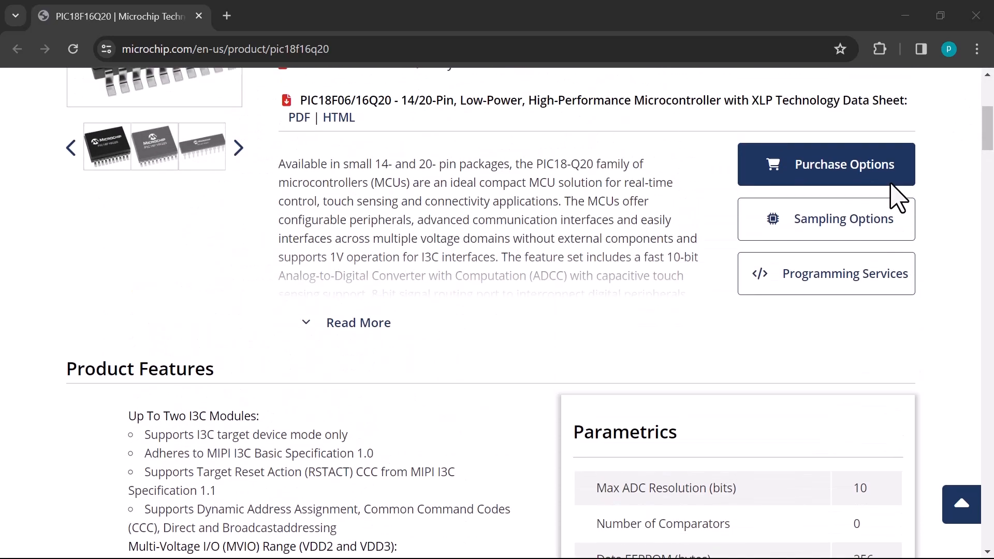